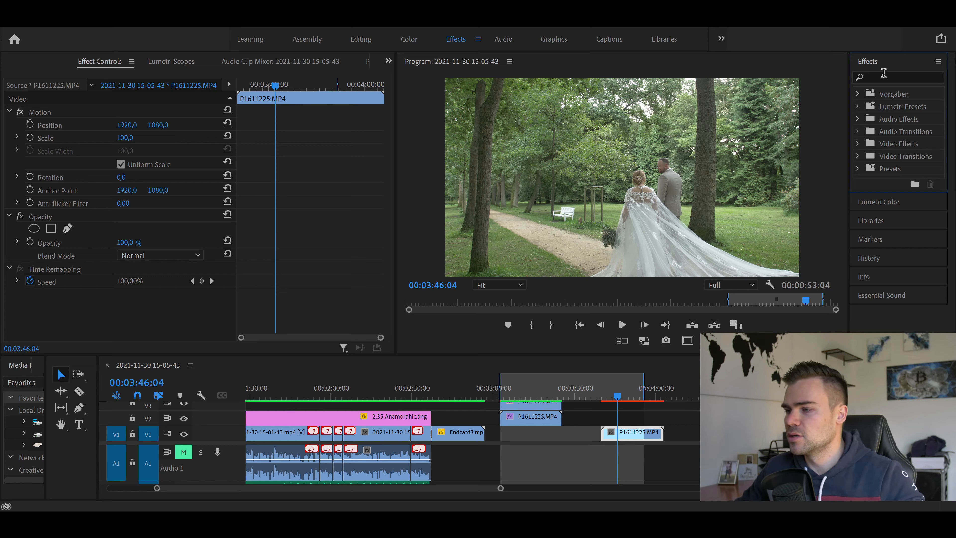
Apply the Lumetri Color effect from the Color Correction video effects to the P1611225.MP4 clip on track V1
{"action": "left_click", "coordinate": [858, 144]}
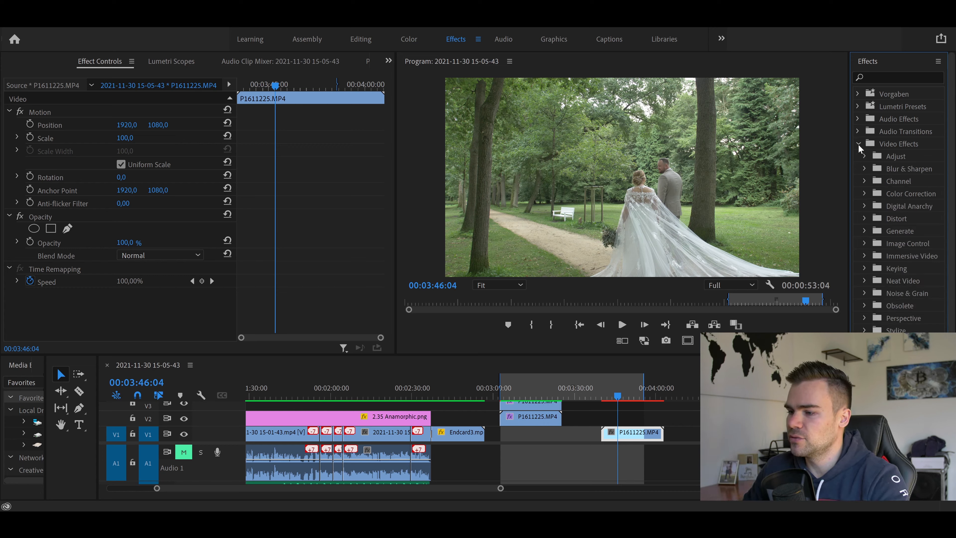
{"action": "left_click", "coordinate": [865, 193]}
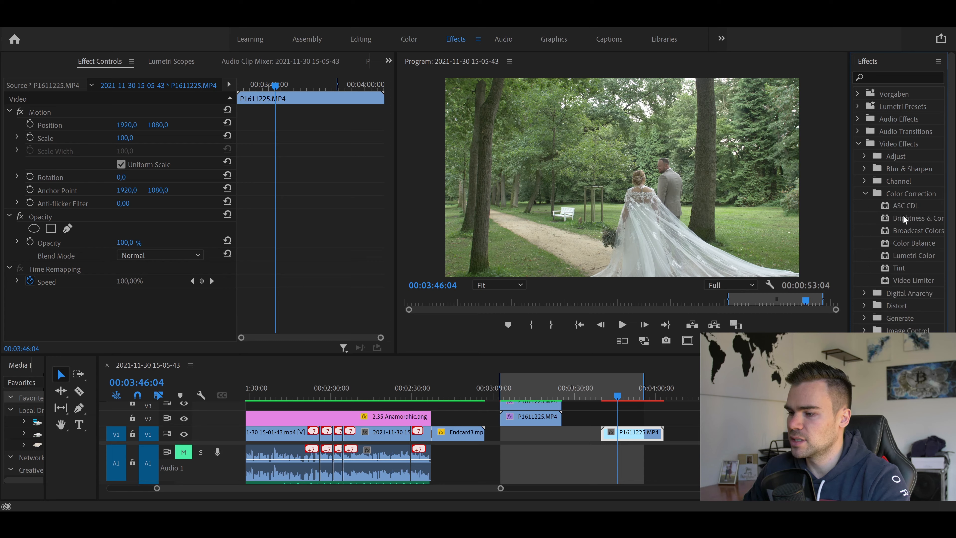
{"action": "left_click_drag", "start_coordinate": [914, 256], "coordinate": [634, 437]}
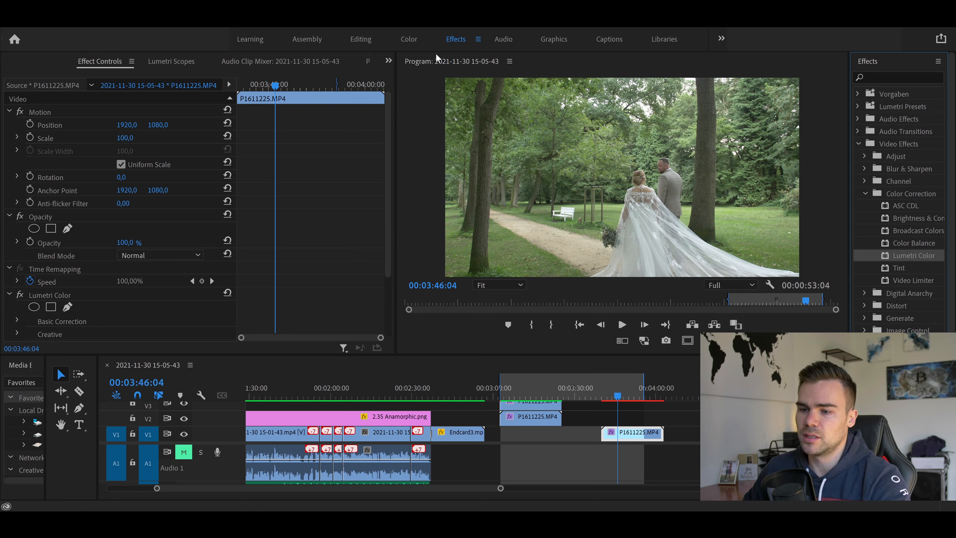
In Lumetri's Basic Correction, set Contrast to 28, Shadows to -27, Highlights to 21 and Whites to 11
{"action": "scroll", "coordinate": [335, 208], "scroll_direction": "down", "scroll_amount": 3}
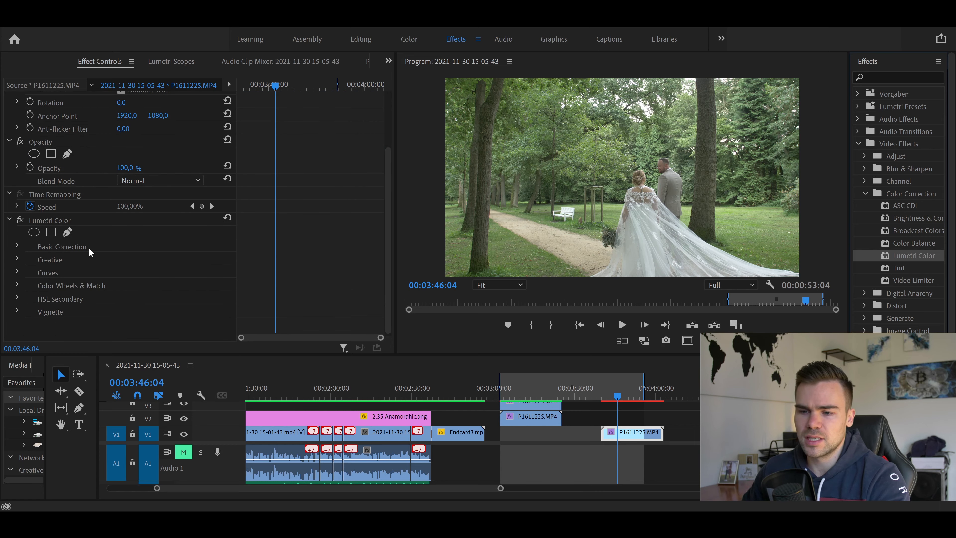
{"action": "left_click", "coordinate": [17, 247]}
{"action": "scroll", "coordinate": [346, 237], "scroll_direction": "down", "scroll_amount": 2}
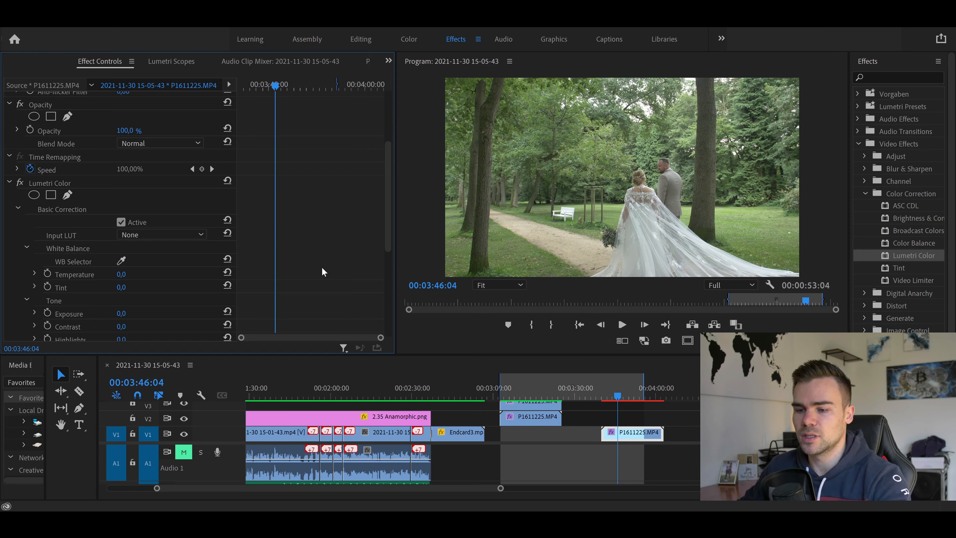
{"action": "scroll", "coordinate": [324, 266], "scroll_direction": "down", "scroll_amount": 5}
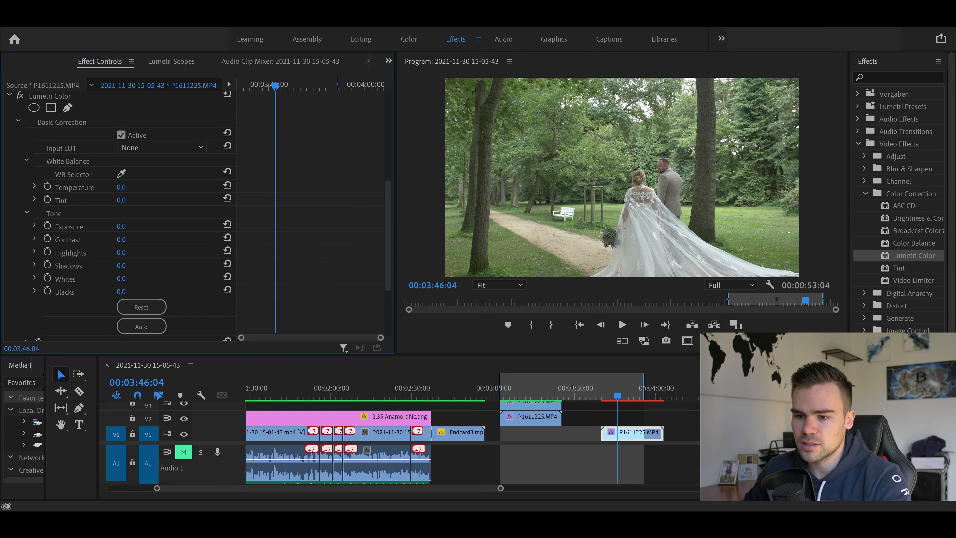
{"action": "left_click_drag", "start_coordinate": [121, 239], "coordinate": [130, 239]}
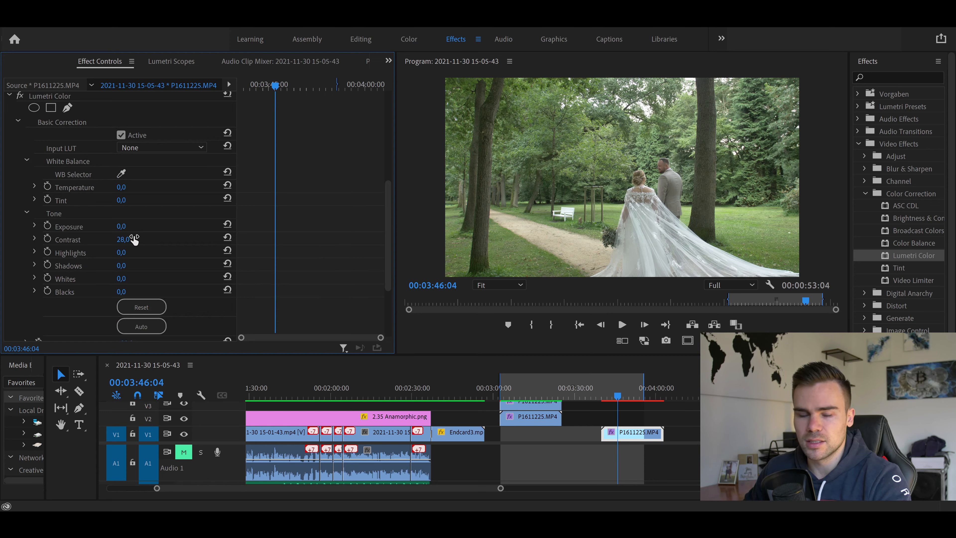
{"action": "mouse_move", "coordinate": [121, 266]}
{"action": "left_mouse_down"}
{"action": "mouse_move", "coordinate": [109, 265]}
{"action": "mouse_move", "coordinate": [130, 266]}
{"action": "left_mouse_up"}
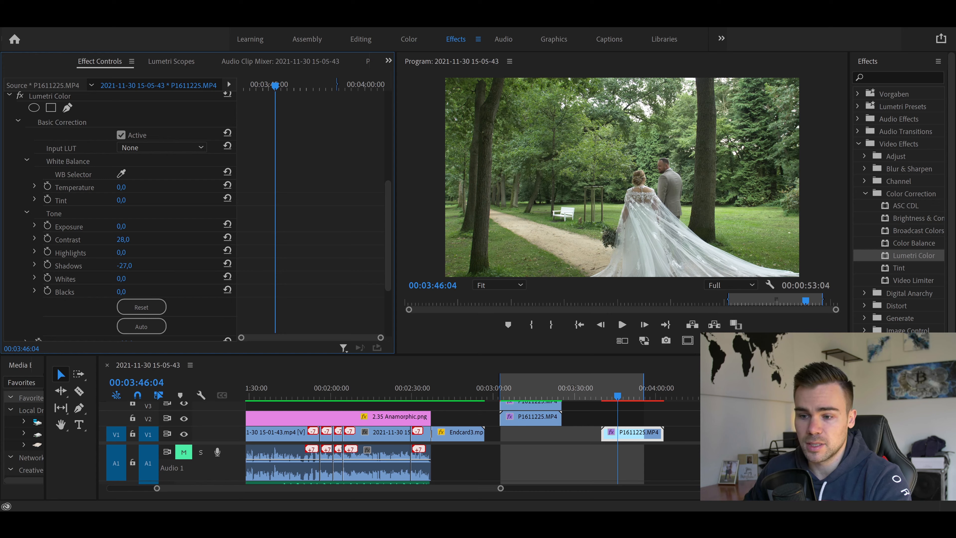
{"action": "left_click_drag", "start_coordinate": [121, 252], "coordinate": [129, 252]}
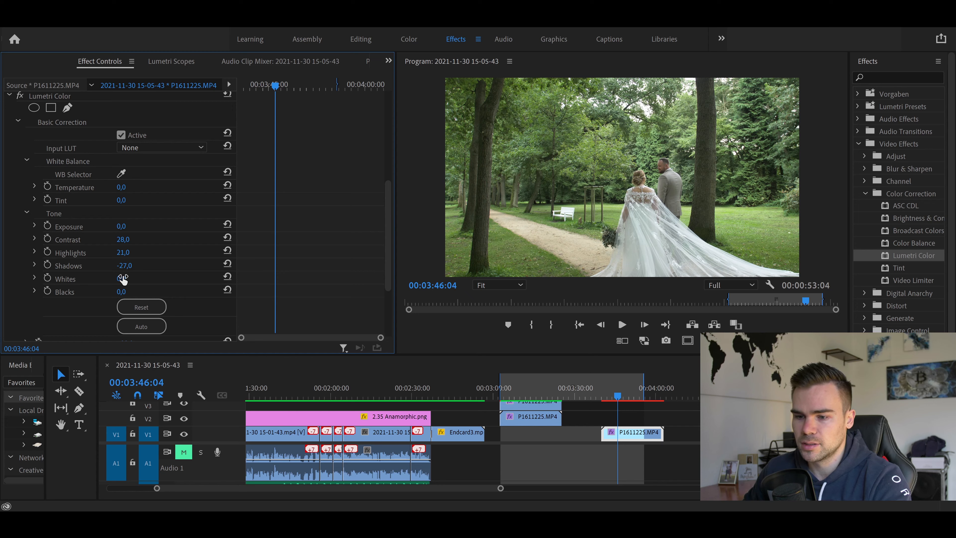
{"action": "left_click_drag", "start_coordinate": [120, 278], "coordinate": [125, 279]}
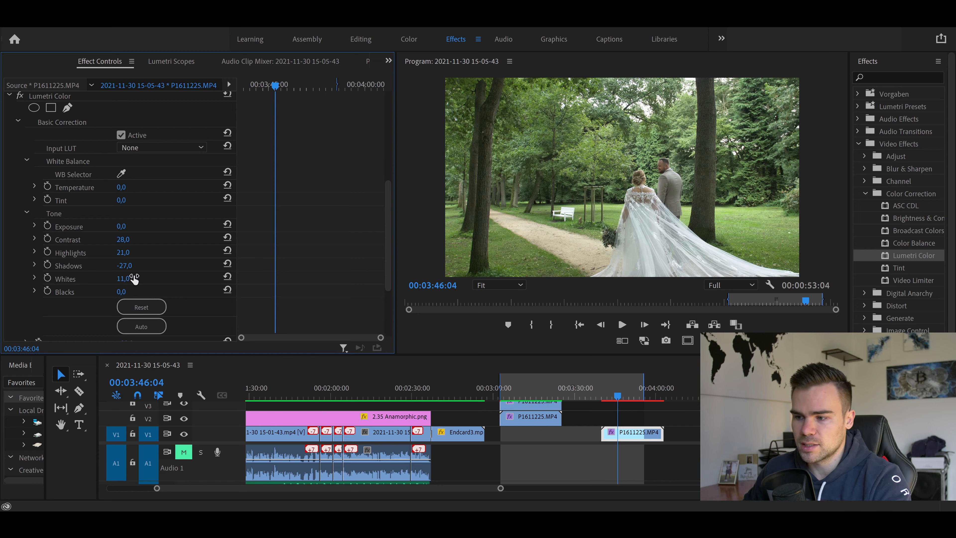
Shape the white RGB curve into a gentle S, raising a point in the upper midtones and lowering one in the shadows
{"action": "scroll", "coordinate": [357, 222], "scroll_direction": "down", "scroll_amount": 3}
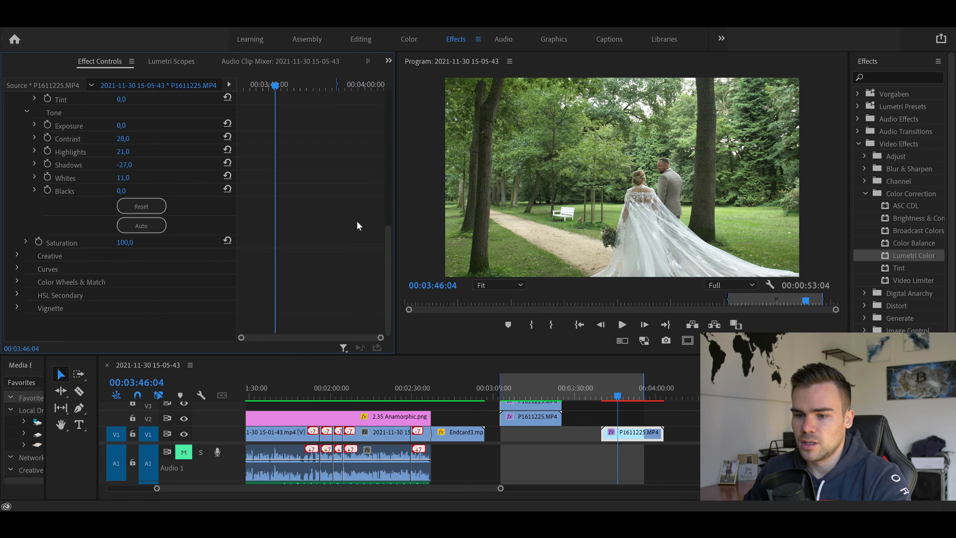
{"action": "left_click", "coordinate": [18, 269]}
{"action": "scroll", "coordinate": [321, 250], "scroll_direction": "down", "scroll_amount": 1}
{"action": "scroll", "coordinate": [322, 251], "scroll_direction": "down", "scroll_amount": 5}
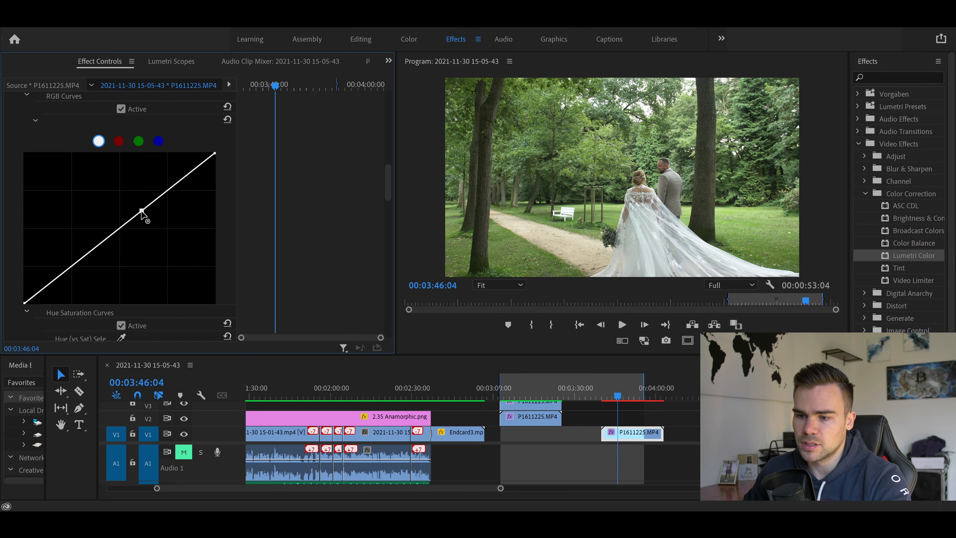
{"action": "left_click_drag", "start_coordinate": [142, 212], "coordinate": [138, 208]}
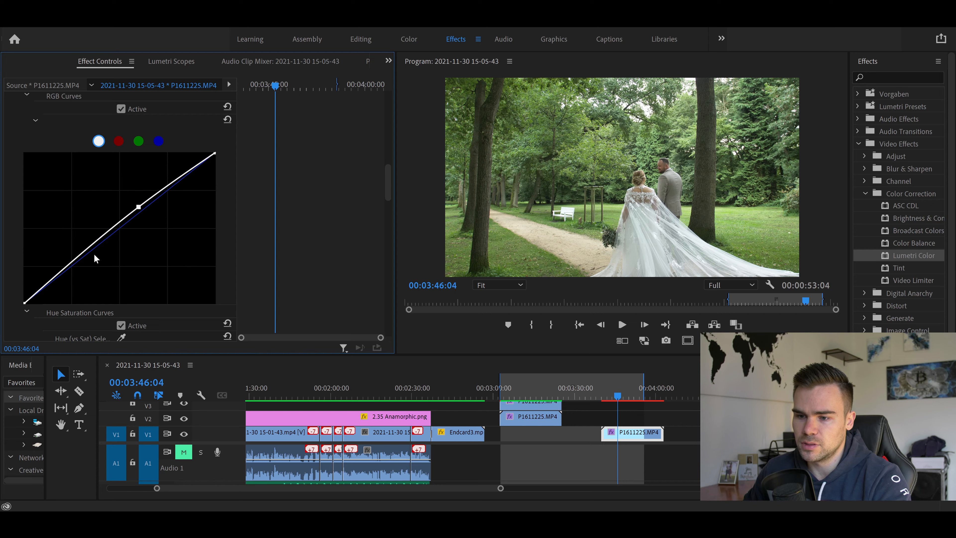
{"action": "left_click_drag", "start_coordinate": [68, 265], "coordinate": [71, 272]}
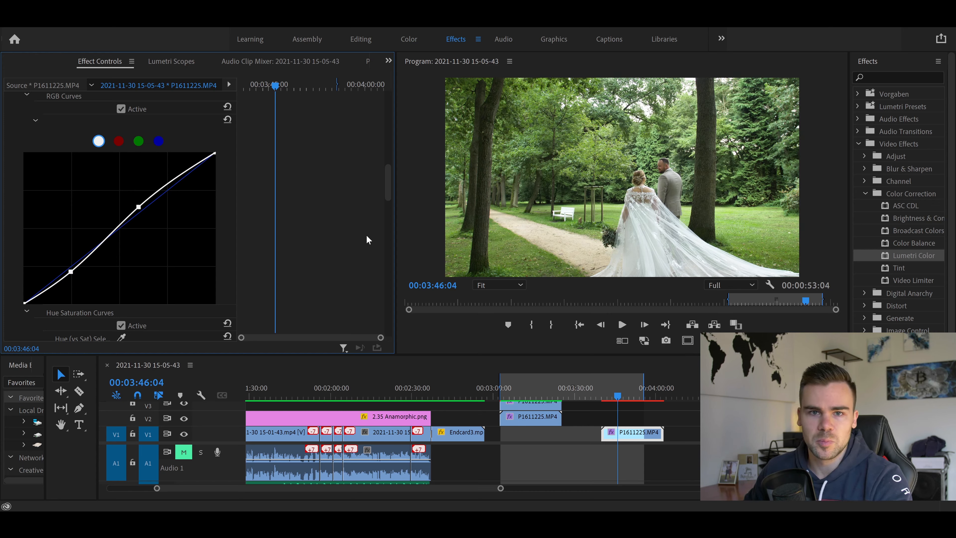
Switch the Curves section off and on to compare the image with and without the S-curve
{"action": "scroll", "coordinate": [389, 192], "scroll_direction": "up", "scroll_amount": 5}
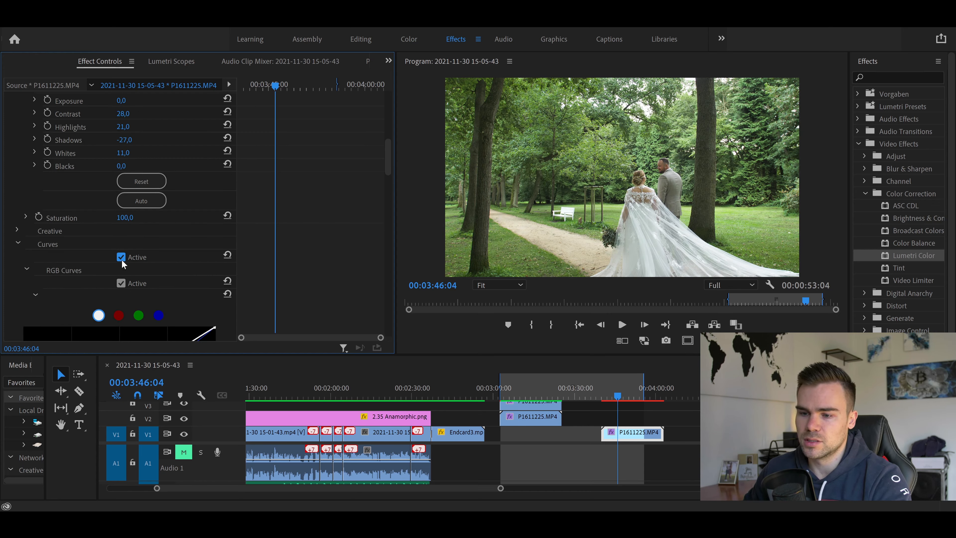
{"action": "left_click", "coordinate": [121, 259]}
{"action": "left_click", "coordinate": [122, 259]}
{"action": "left_click", "coordinate": [122, 260]}
{"action": "left_click", "coordinate": [121, 260]}
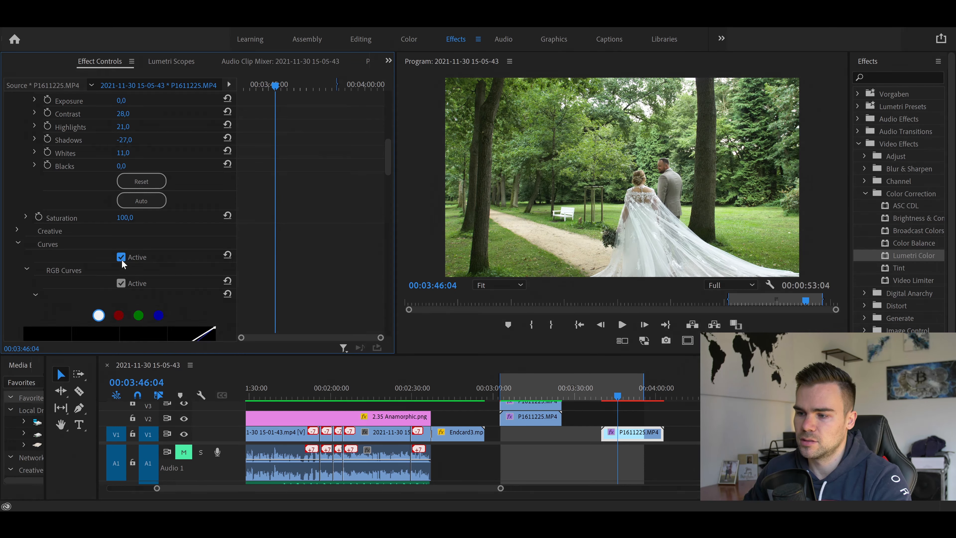
On the Hue vs Hue curve, anchor yellow and teal with points and pull the green point between them slightly below the line
{"action": "scroll", "coordinate": [331, 246], "scroll_direction": "down", "scroll_amount": 10}
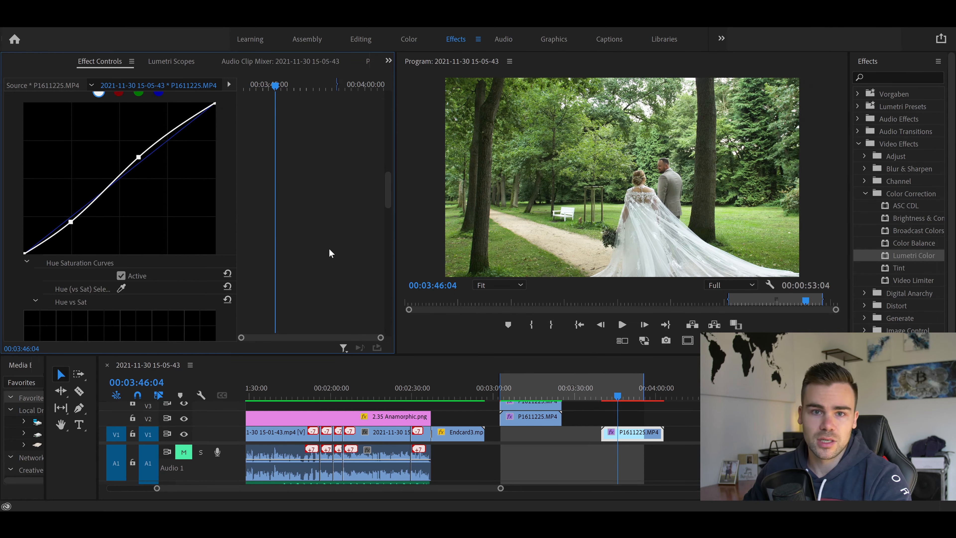
{"action": "scroll", "coordinate": [329, 249], "scroll_direction": "down", "scroll_amount": 8}
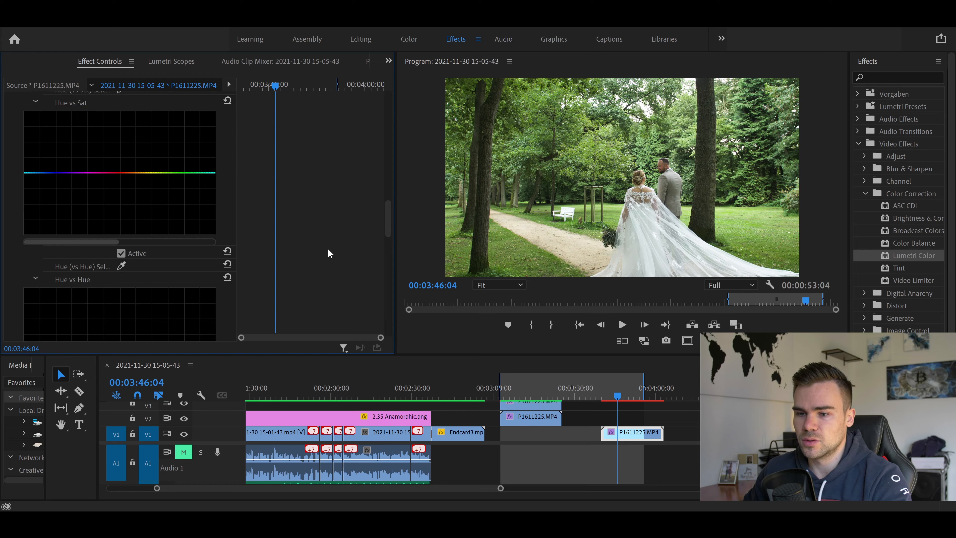
{"action": "scroll", "coordinate": [328, 249], "scroll_direction": "down", "scroll_amount": 4}
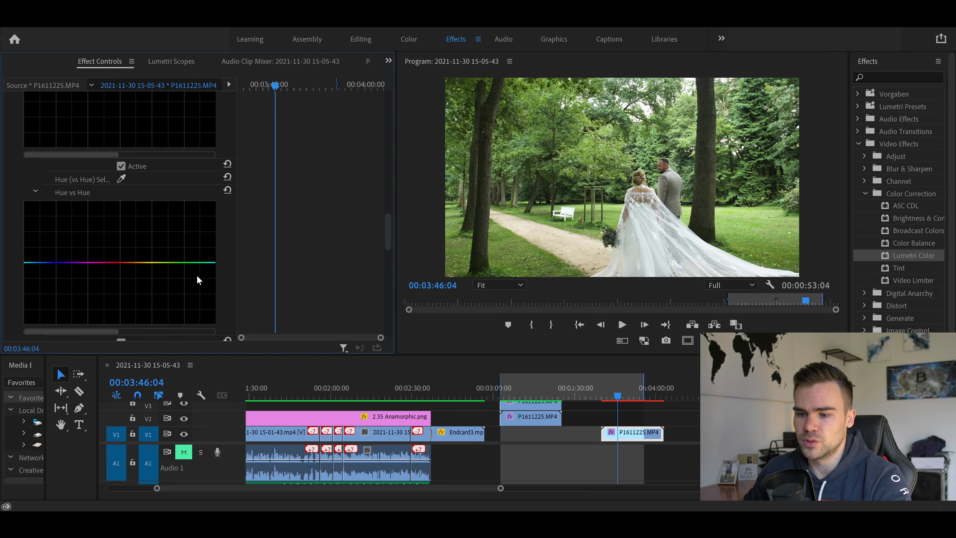
{"action": "left_click", "coordinate": [154, 263]}
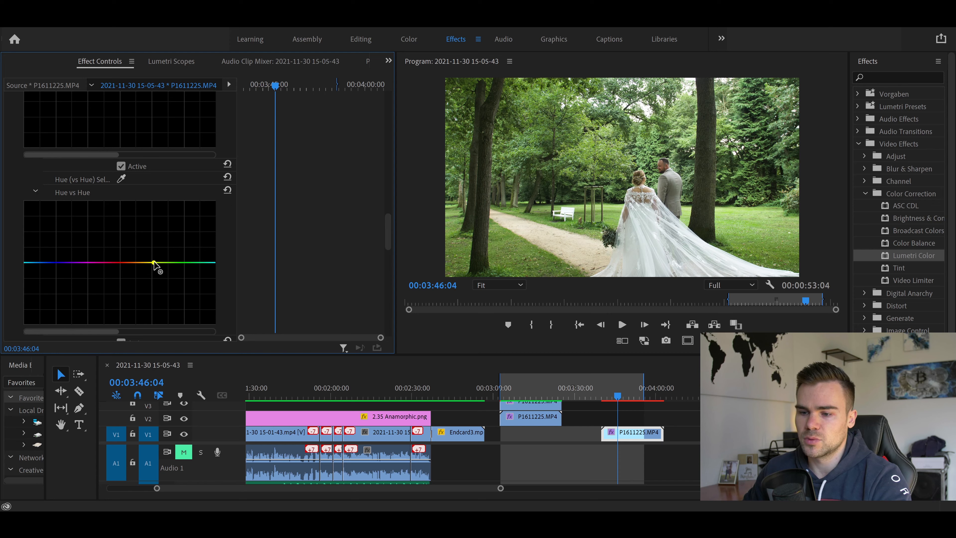
{"action": "left_click", "coordinate": [203, 262]}
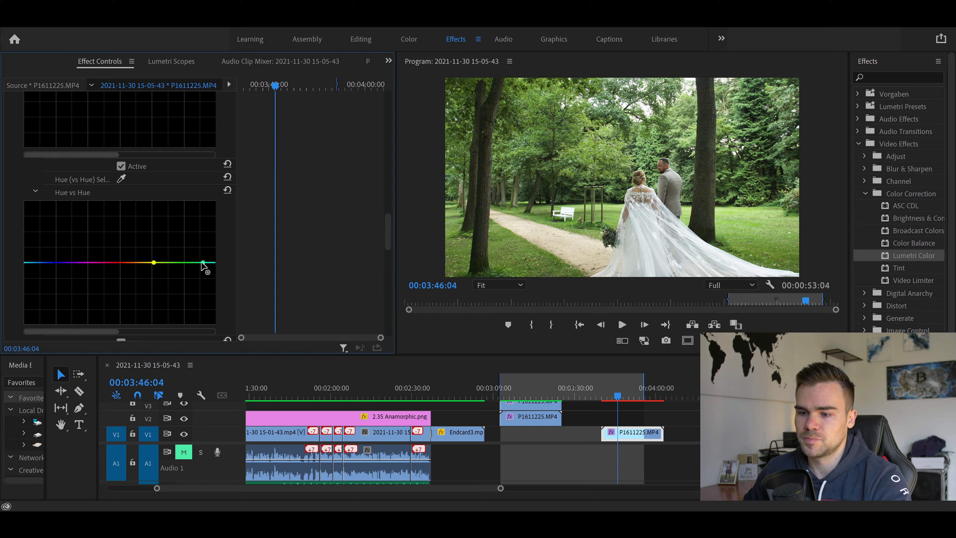
{"action": "left_click_drag", "start_coordinate": [182, 262], "coordinate": [181, 267]}
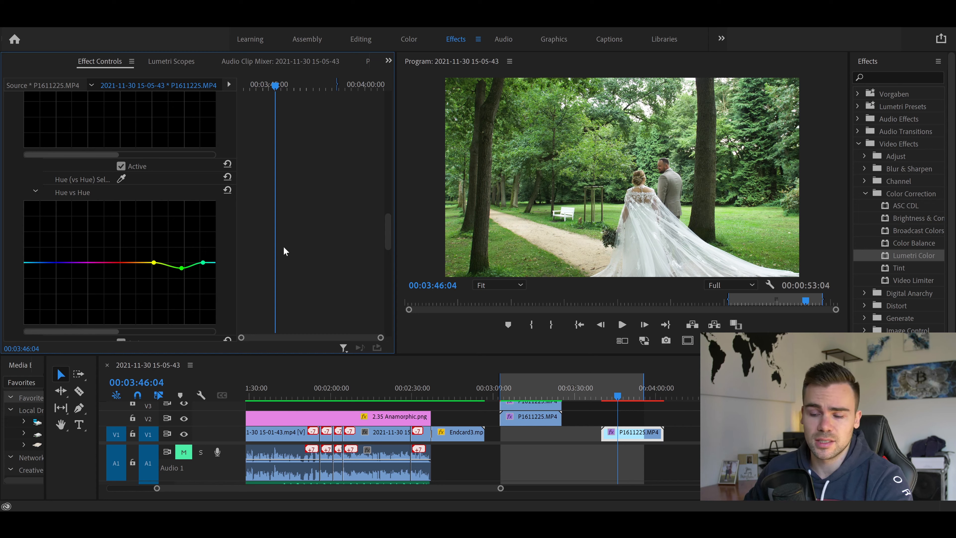
{"action": "left_click_drag", "start_coordinate": [182, 268], "coordinate": [182, 304]}
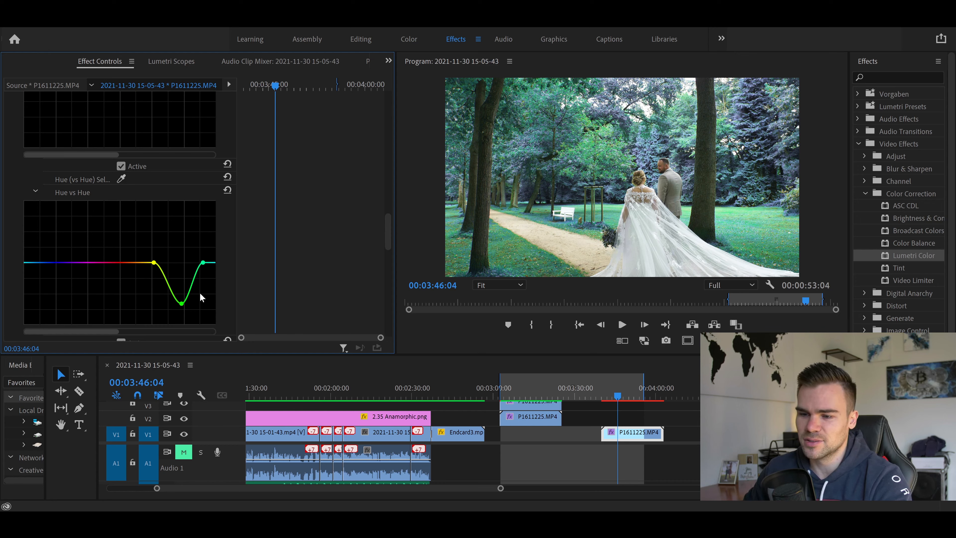
{"action": "left_click_drag", "start_coordinate": [182, 303], "coordinate": [181, 269]}
Slightly desaturate the greens on the Hue vs Sat curve, lowering a green point between yellow-green and teal anchor points
{"action": "scroll", "coordinate": [388, 203], "scroll_direction": "up", "scroll_amount": 5}
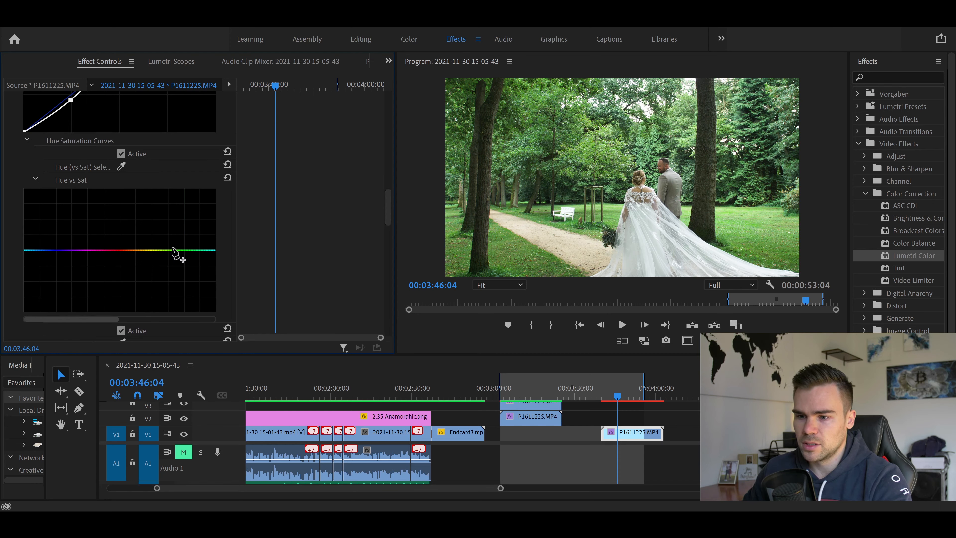
{"action": "left_click", "coordinate": [164, 250]}
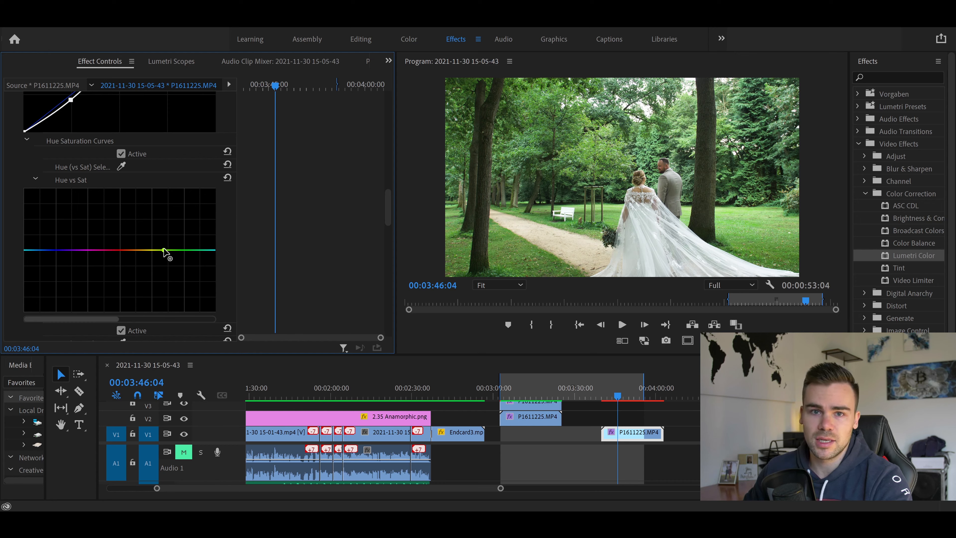
{"action": "left_click", "coordinate": [202, 249]}
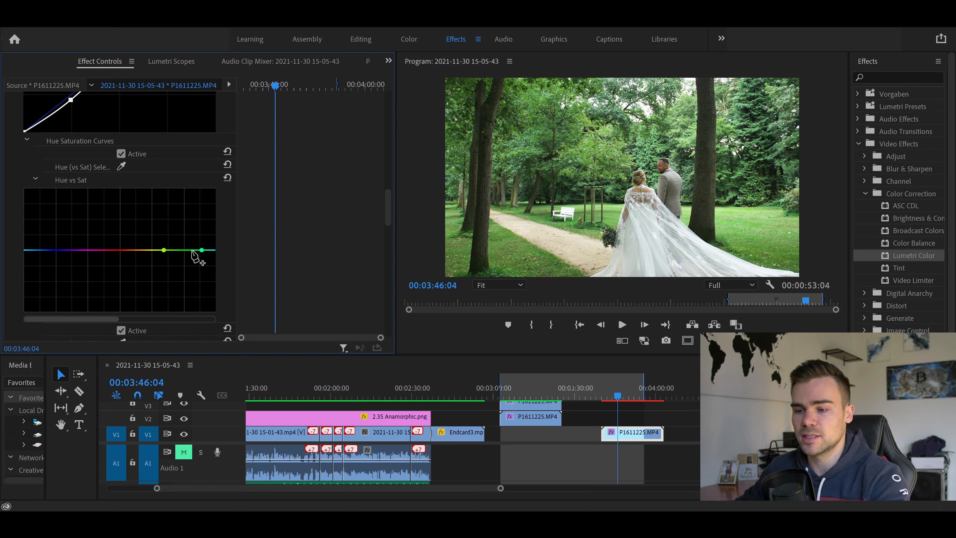
{"action": "left_click", "coordinate": [183, 249]}
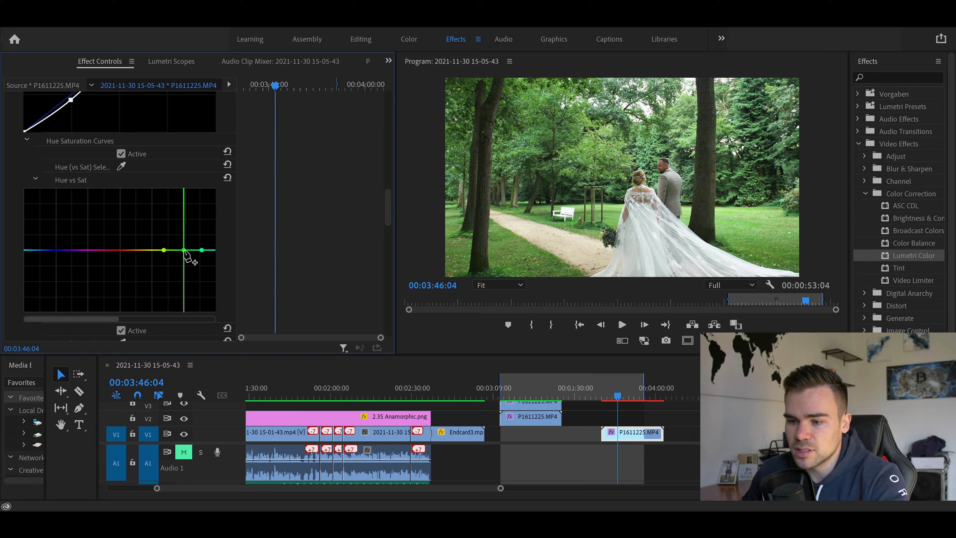
{"action": "left_click_drag", "start_coordinate": [184, 251], "coordinate": [184, 258]}
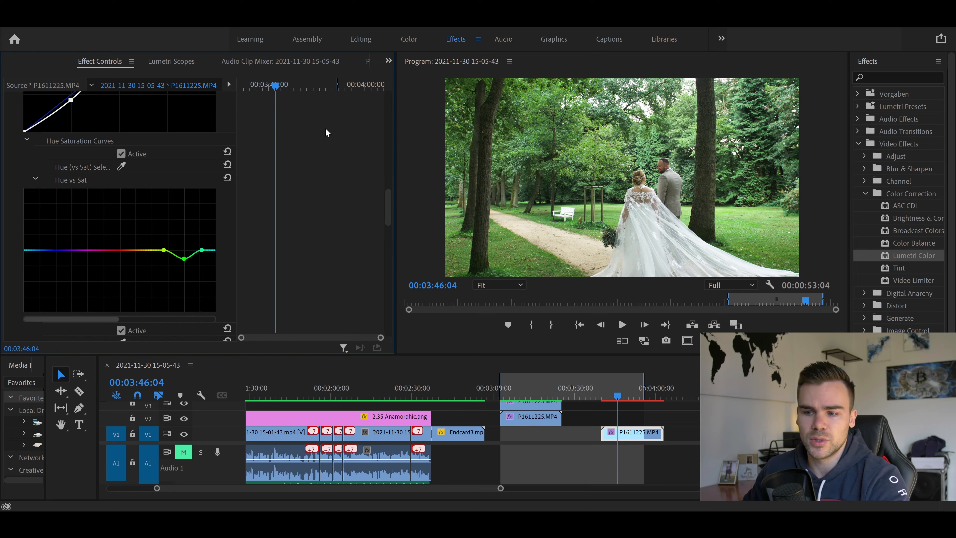
Slightly darken the greens on the Hue vs Luma curve, lowering a green point between yellow-green and teal anchor points
{"action": "left_click_drag", "start_coordinate": [389, 204], "coordinate": [391, 269]}
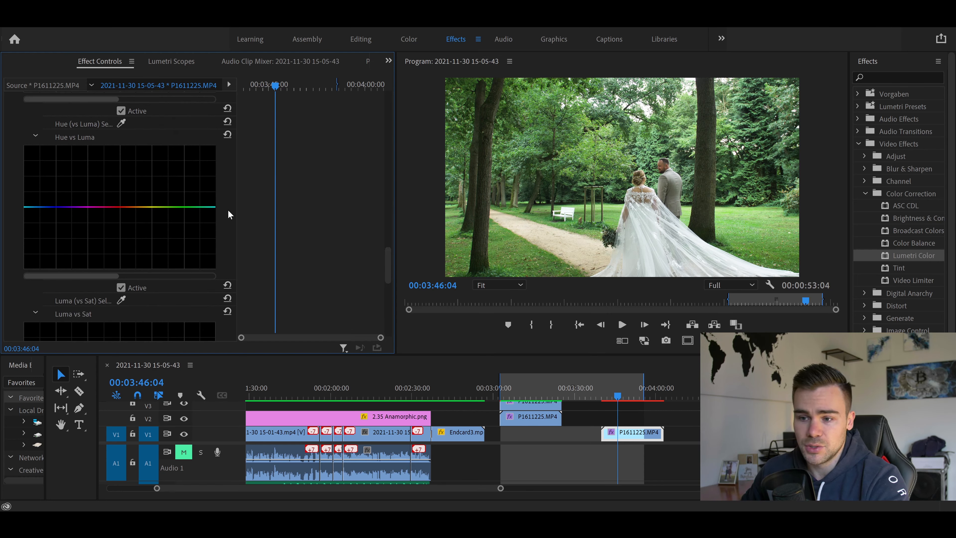
{"action": "left_click", "coordinate": [166, 207]}
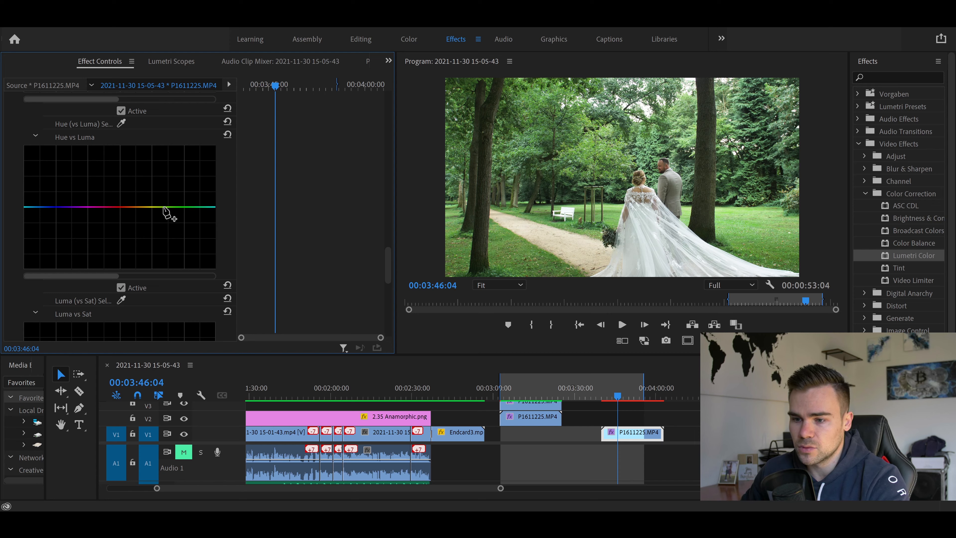
{"action": "left_click", "coordinate": [203, 207]}
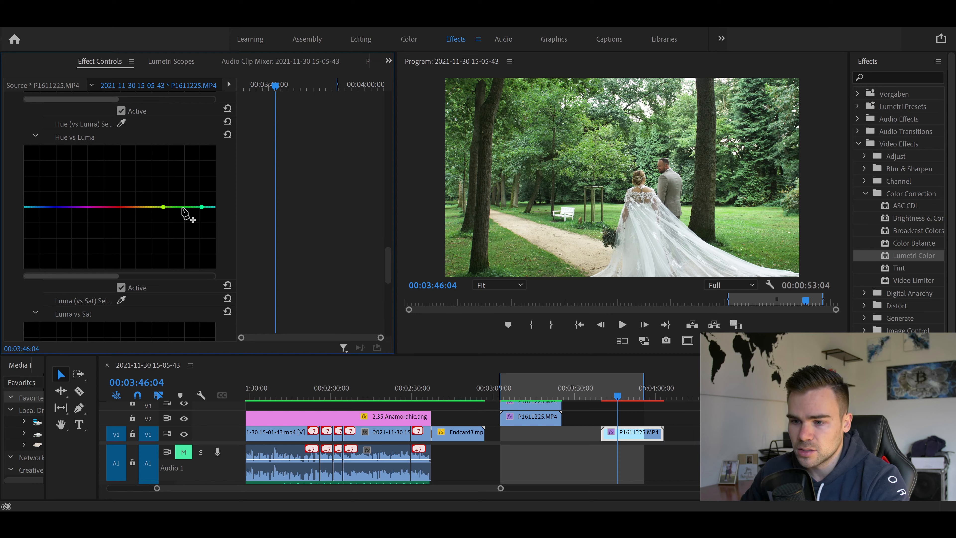
{"action": "left_click_drag", "start_coordinate": [185, 208], "coordinate": [184, 214]}
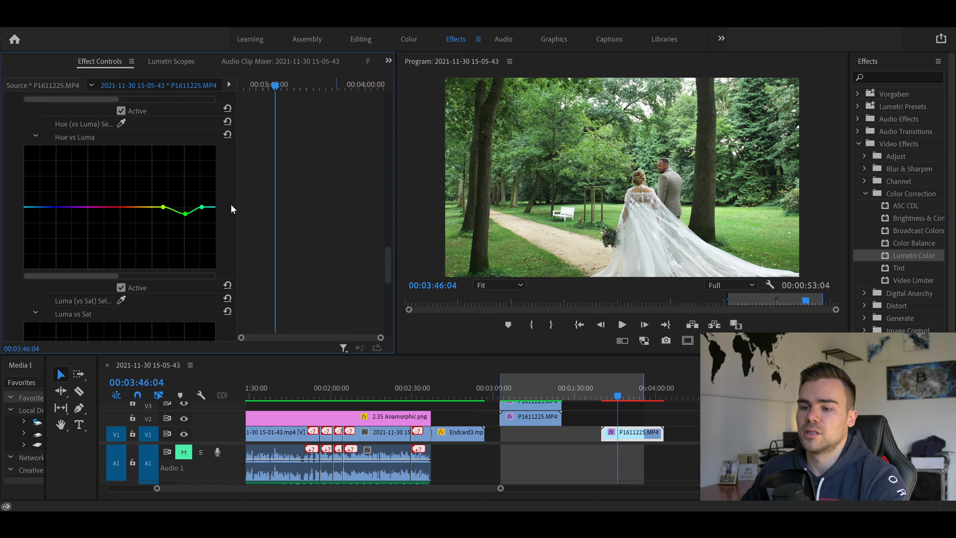
Toggle the Curves section to compare the clip before and after the green hue, saturation and luma adjustments
{"action": "scroll", "coordinate": [387, 202], "scroll_direction": "up", "scroll_amount": 8}
{"action": "scroll", "coordinate": [387, 203], "scroll_direction": "up", "scroll_amount": 8}
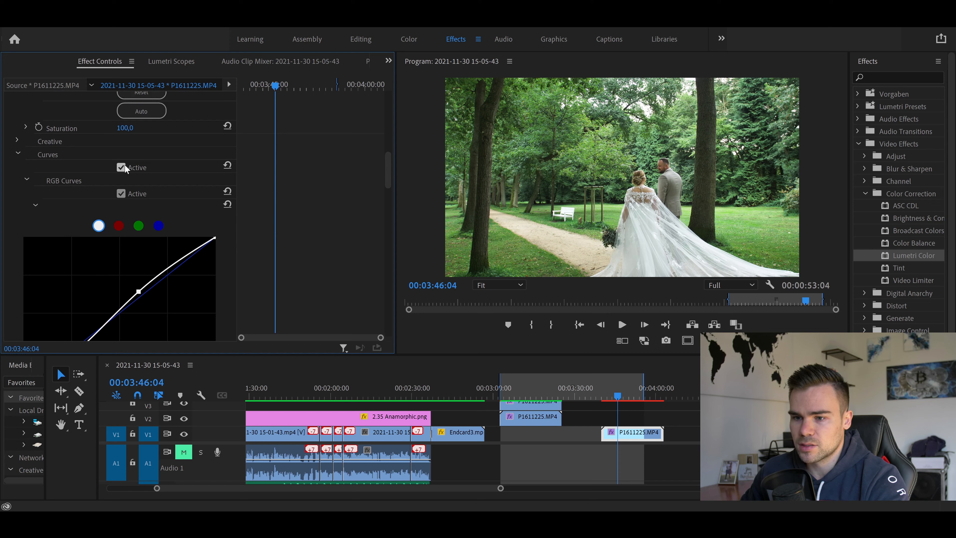
{"action": "left_click", "coordinate": [125, 166]}
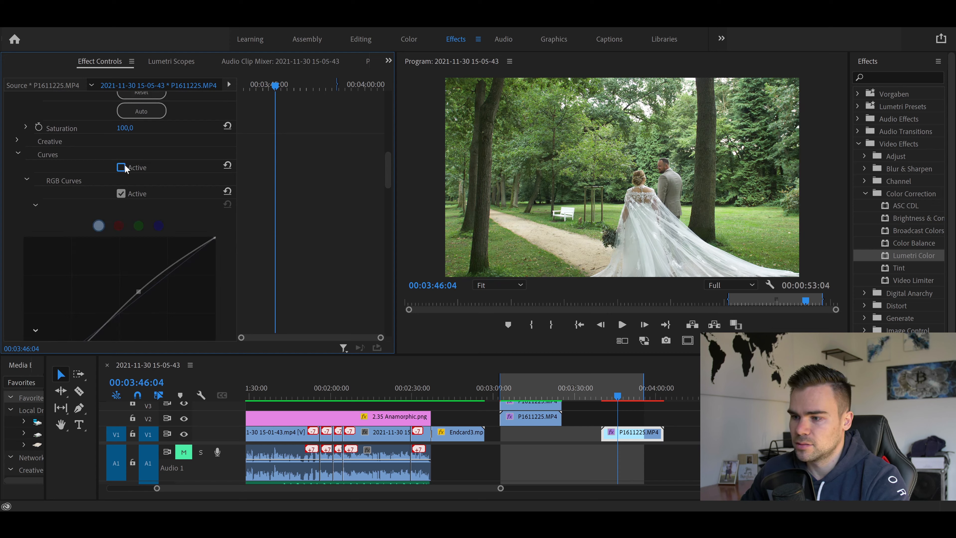
{"action": "left_click", "coordinate": [120, 168]}
{"action": "left_click", "coordinate": [121, 167]}
{"action": "left_click", "coordinate": [121, 168]}
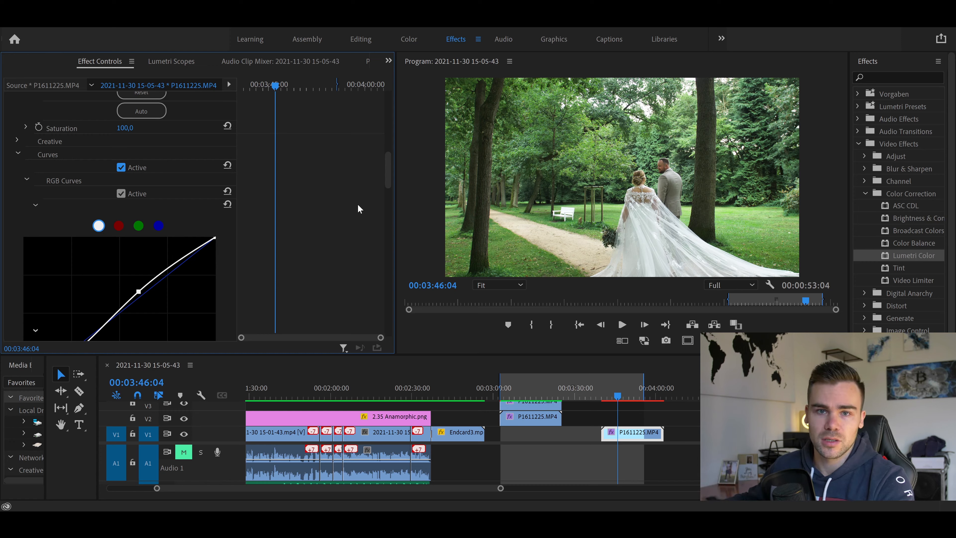
Open HSL Secondary and sample the bright green foliage above the couple as the key color
{"action": "scroll", "coordinate": [358, 204], "scroll_direction": "down", "scroll_amount": 10}
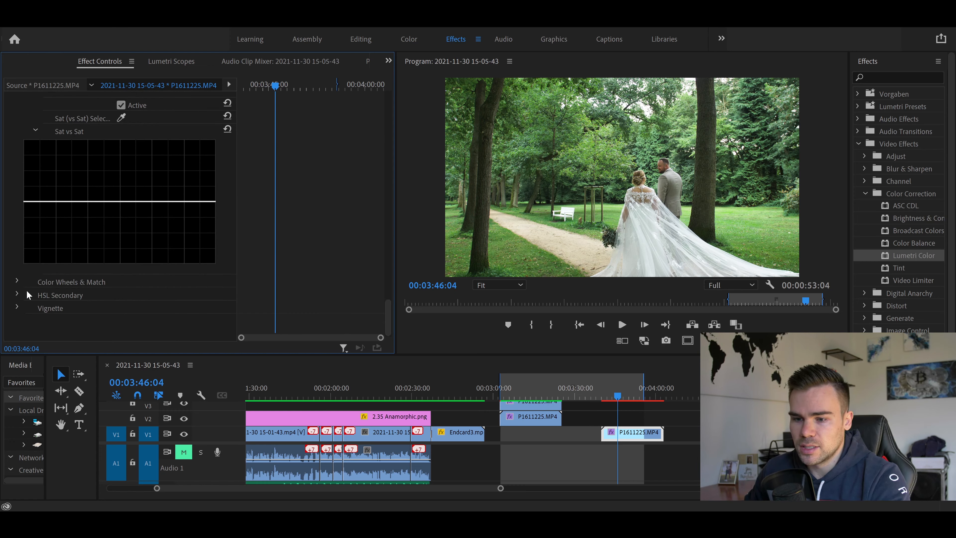
{"action": "left_click", "coordinate": [16, 296]}
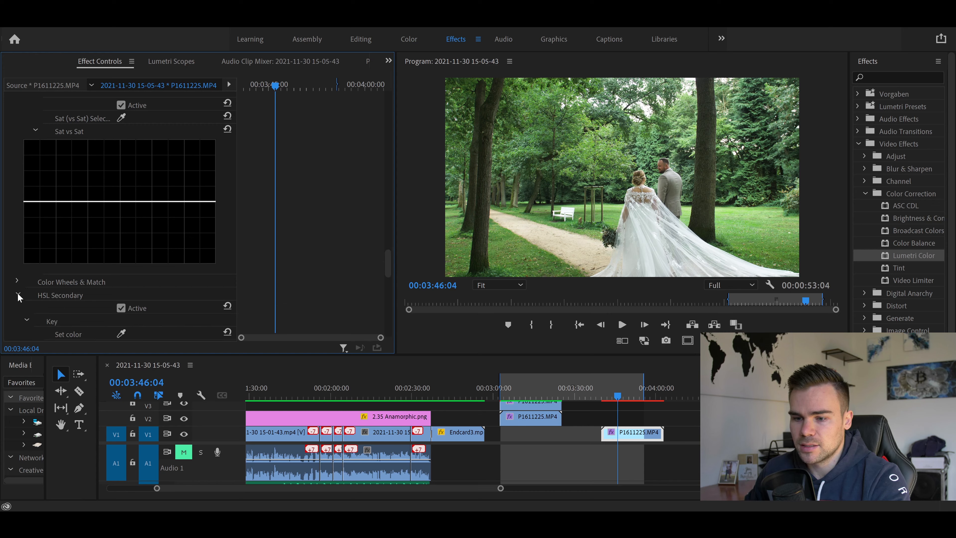
{"action": "scroll", "coordinate": [369, 256], "scroll_direction": "down", "scroll_amount": 2}
{"action": "scroll", "coordinate": [369, 256], "scroll_direction": "down", "scroll_amount": 3}
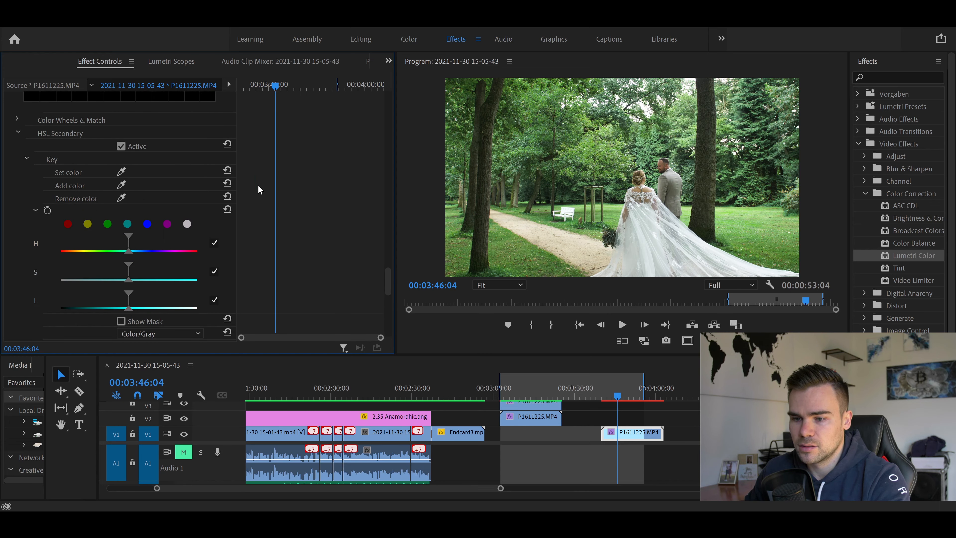
{"action": "left_click", "coordinate": [120, 171]}
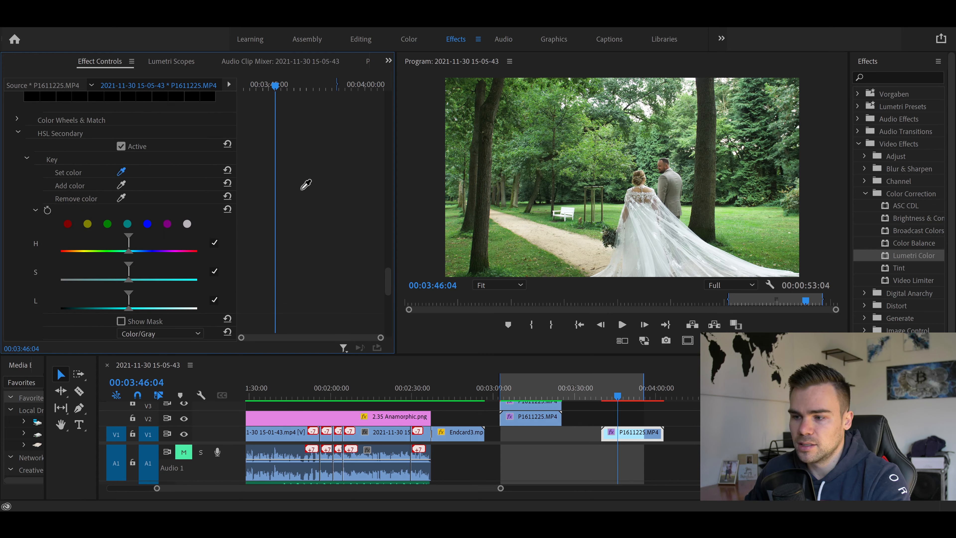
{"action": "left_click", "coordinate": [592, 151]}
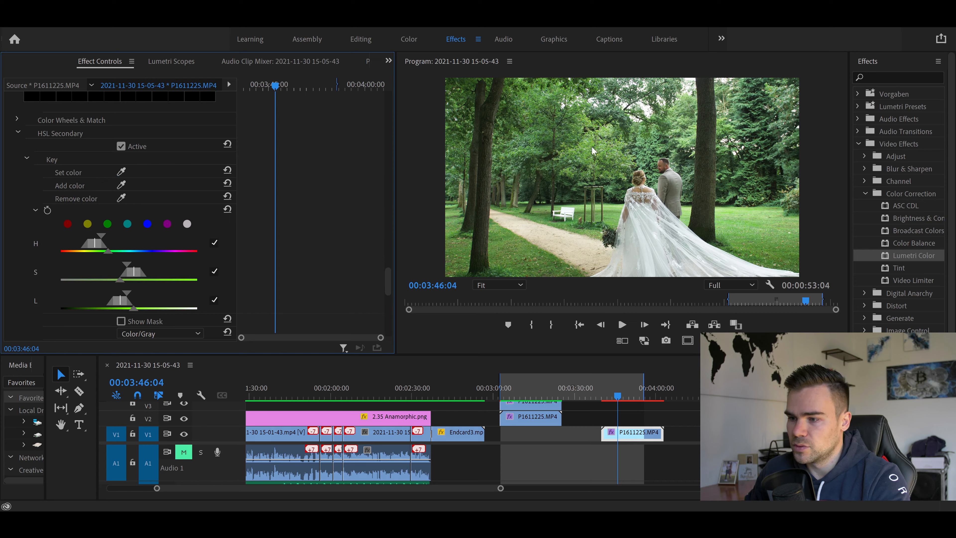
Show the HSL key mask and widen the softness of the saturation and luminance ranges to their full extent
{"action": "left_click", "coordinate": [121, 321]}
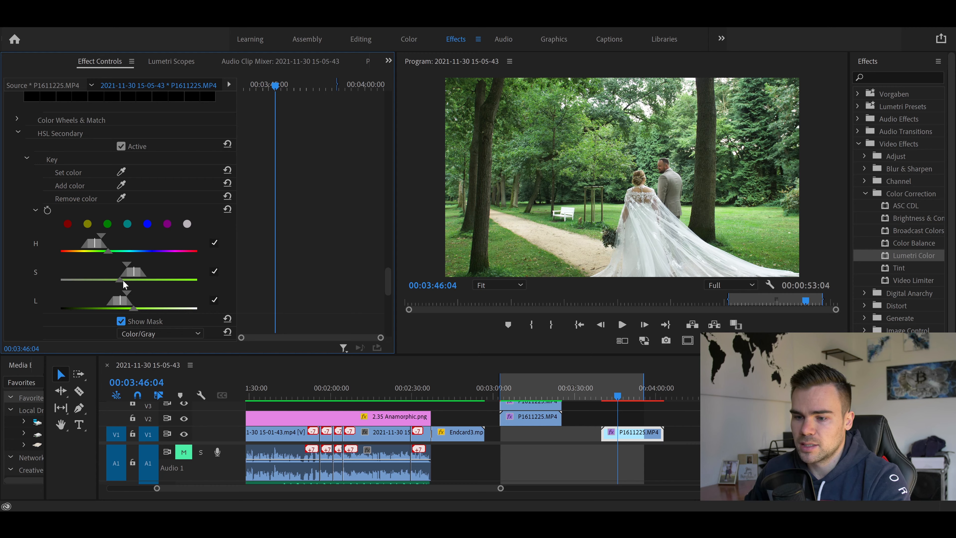
{"action": "left_click_drag", "start_coordinate": [121, 279], "coordinate": [49, 282]}
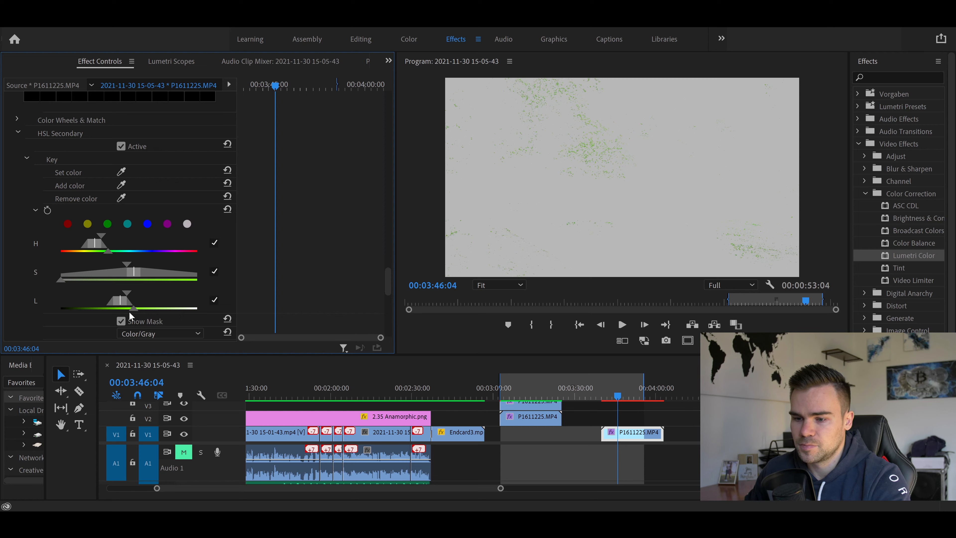
{"action": "left_click_drag", "start_coordinate": [132, 308], "coordinate": [211, 310]}
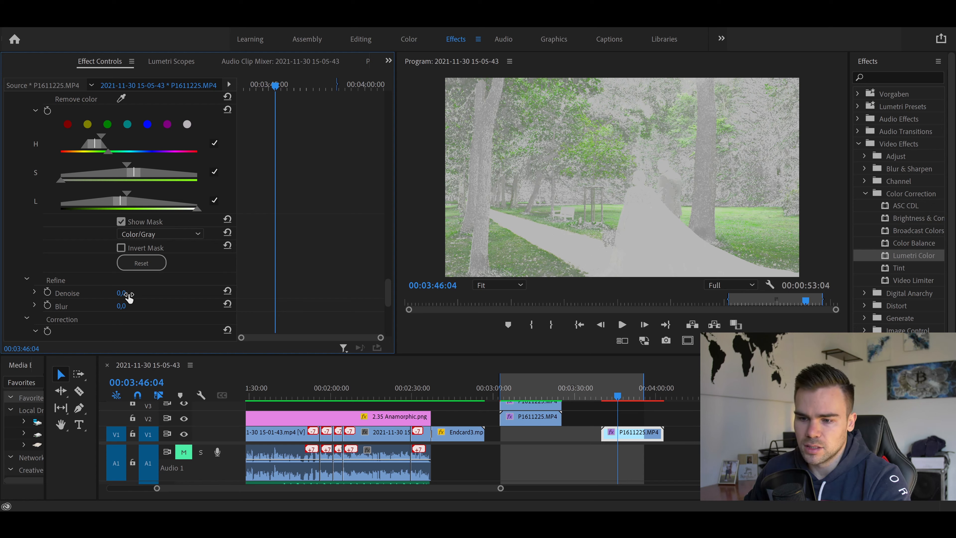
Refine the green key with Denoise 72 and Blur 24, then hide the mask
{"action": "mouse_move", "coordinate": [121, 293]}
{"action": "left_mouse_down"}
{"action": "mouse_move", "coordinate": [146, 293]}
{"action": "mouse_move", "coordinate": [128, 306]}
{"action": "left_mouse_up"}
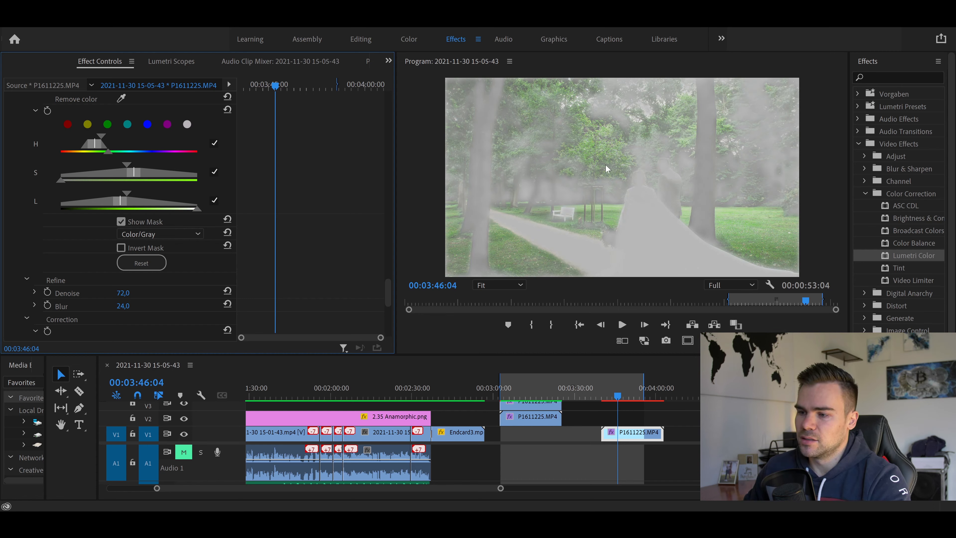
{"action": "left_click", "coordinate": [121, 222]}
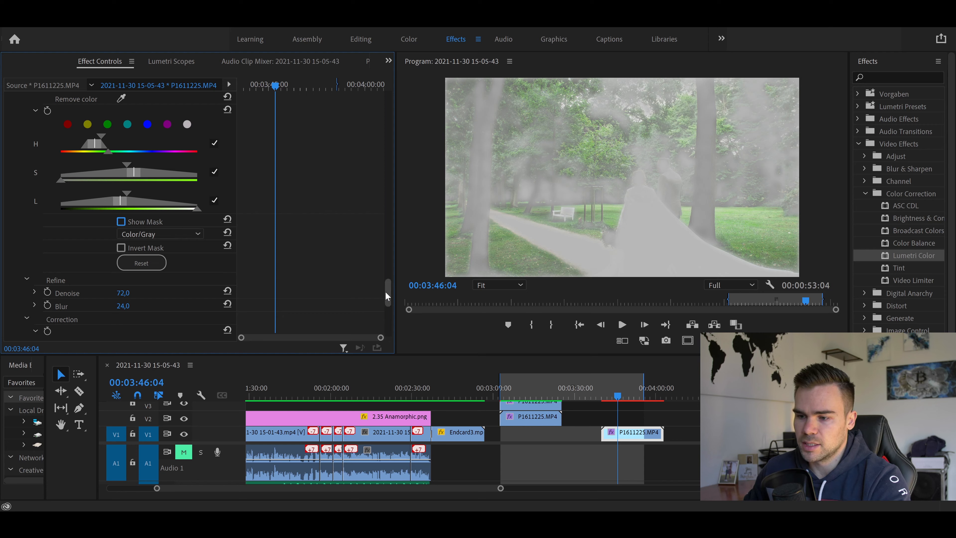
Darken the keyed greens by lowering the HSL Secondary correction wheel's luminance slider to its minimum
{"action": "left_click_drag", "start_coordinate": [385, 293], "coordinate": [391, 316]}
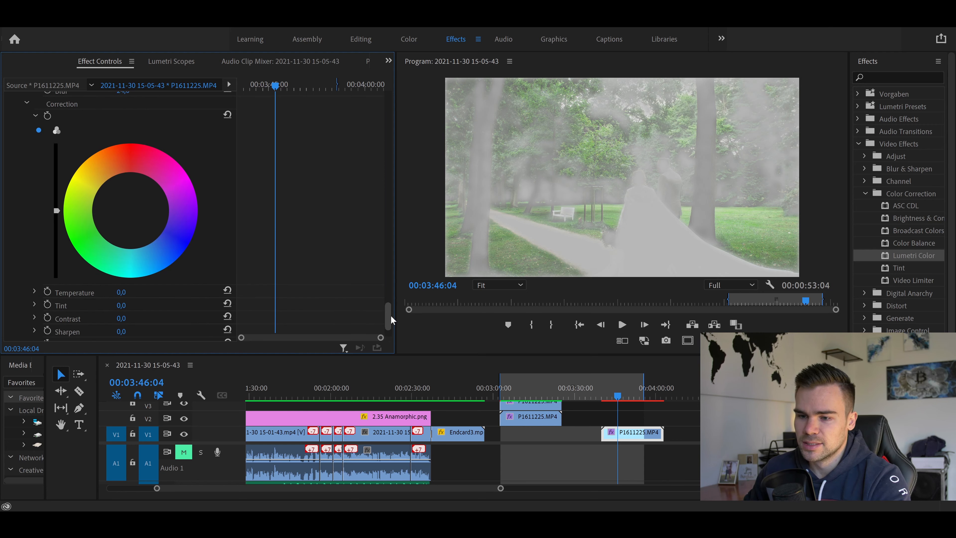
{"action": "left_click", "coordinate": [56, 212]}
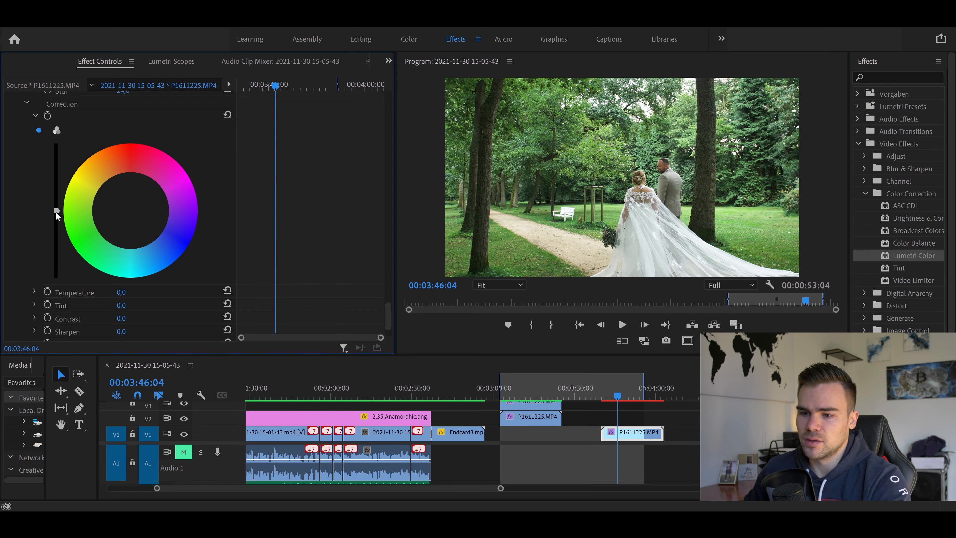
{"action": "left_click_drag", "start_coordinate": [57, 210], "coordinate": [57, 278]}
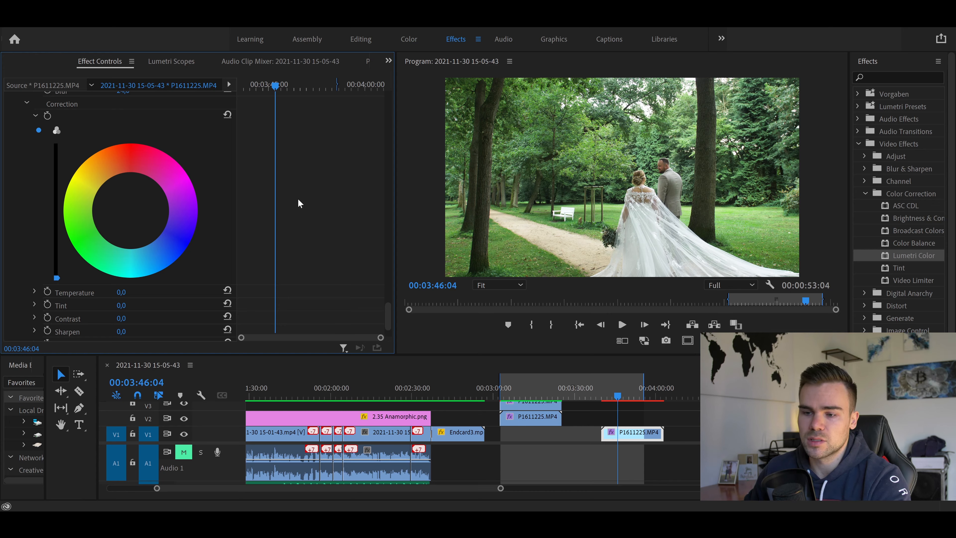
Toggle HSL Secondary off and on to compare the greens with and without the correction, leaving it active
{"action": "scroll", "coordinate": [124, 204], "scroll_direction": "down", "scroll_amount": 10}
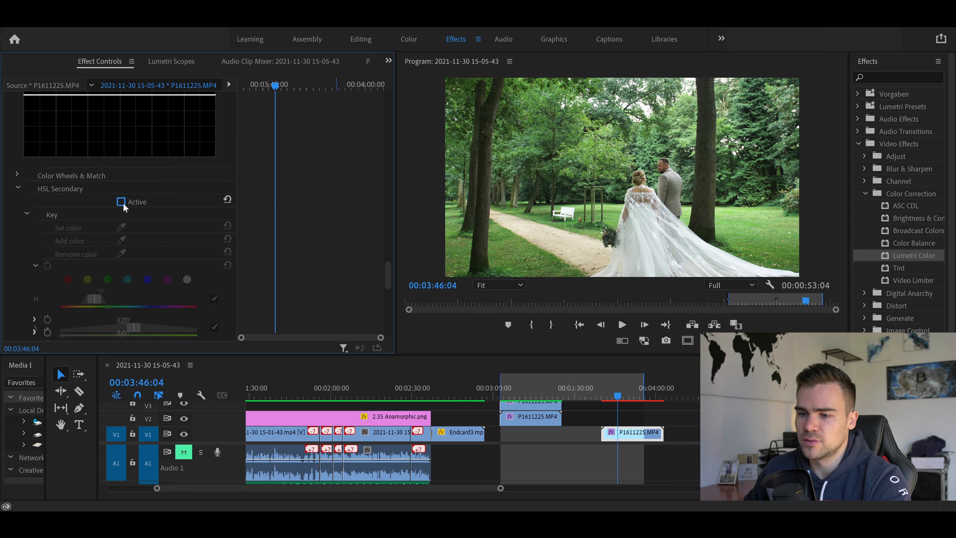
{"action": "left_click", "coordinate": [120, 202]}
{"action": "left_click", "coordinate": [121, 202]}
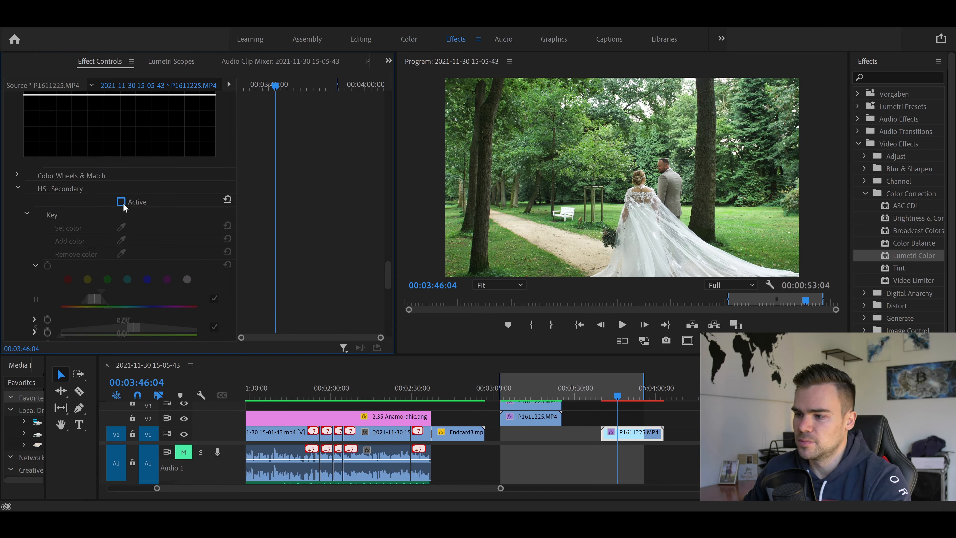
{"action": "left_click", "coordinate": [120, 202]}
{"action": "left_click", "coordinate": [121, 202]}
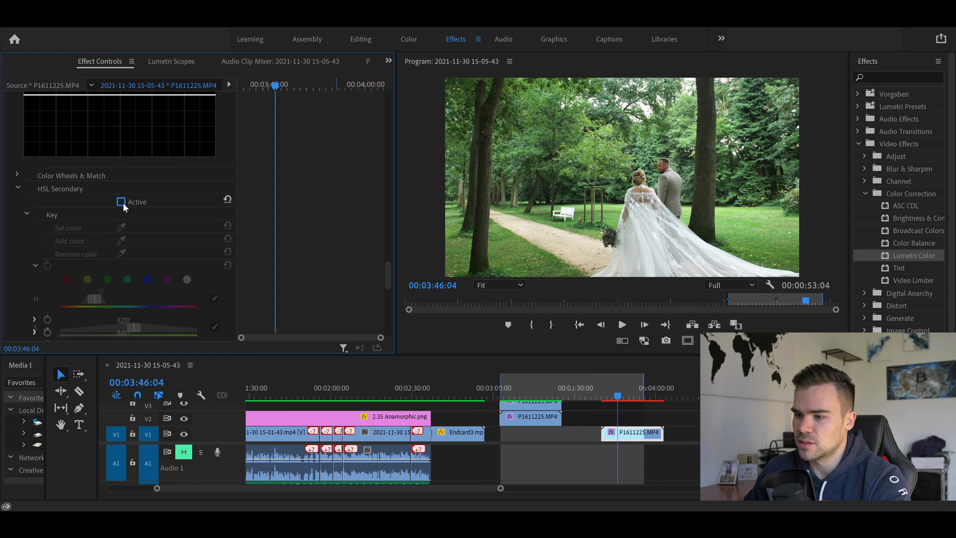
{"action": "left_click", "coordinate": [121, 202]}
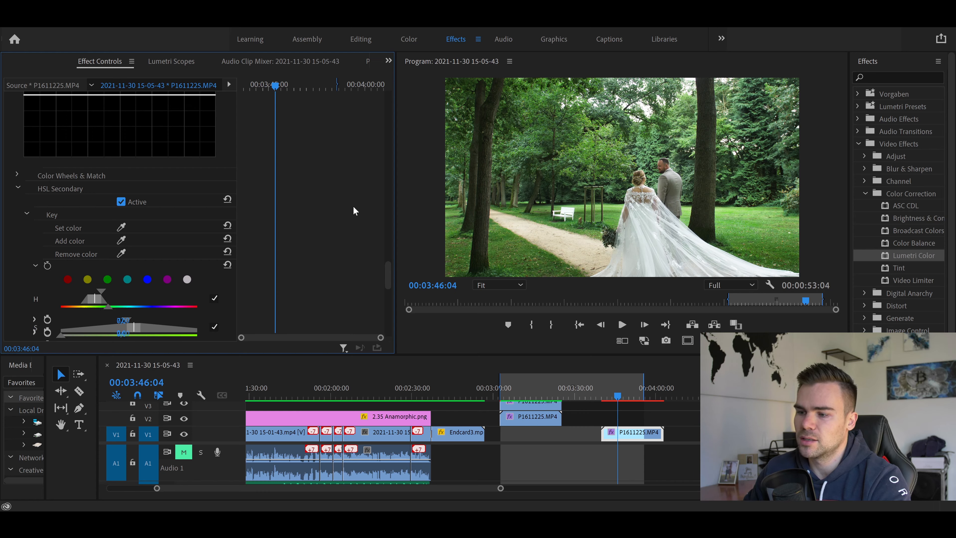
Set the Vignette amount to -0,3 to slightly darken the edges of the frame
{"action": "left_click_drag", "start_coordinate": [388, 274], "coordinate": [391, 329]}
{"action": "left_click", "coordinate": [17, 308]}
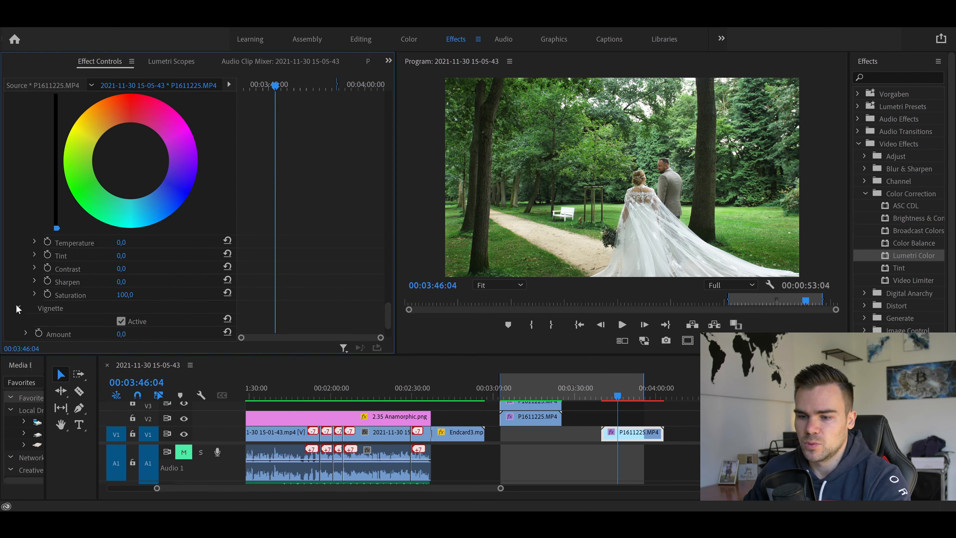
{"action": "scroll", "coordinate": [350, 256], "scroll_direction": "down", "scroll_amount": 3}
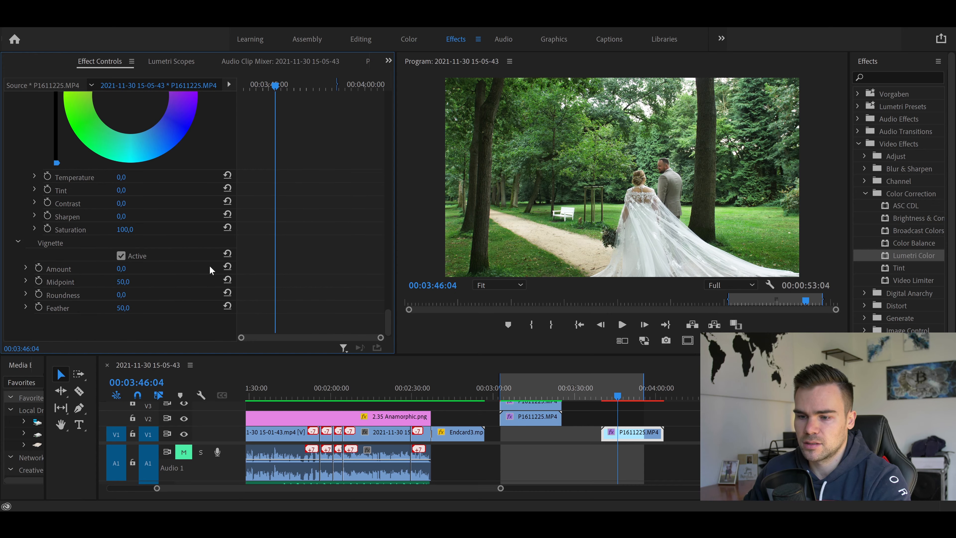
{"action": "left_click", "coordinate": [122, 268]}
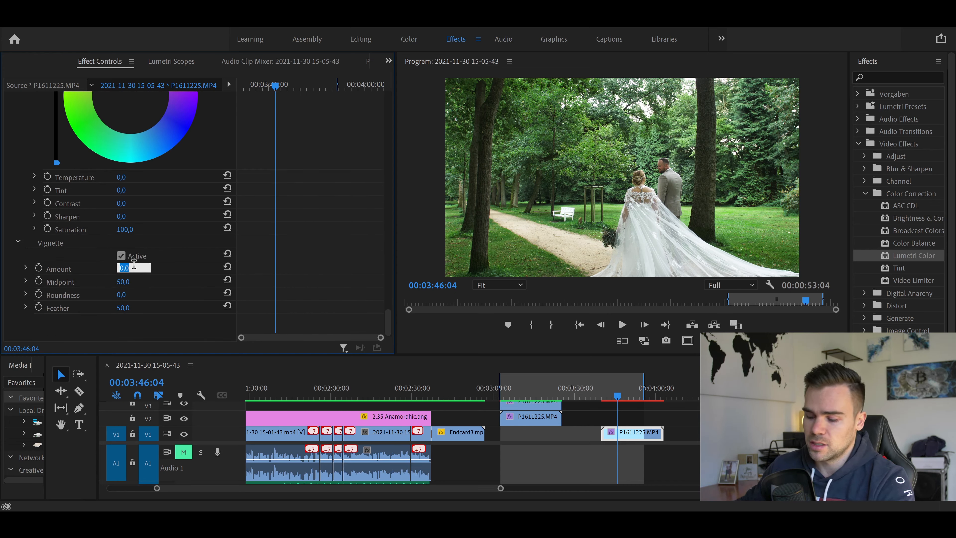
{"action": "type", "text": "-"}
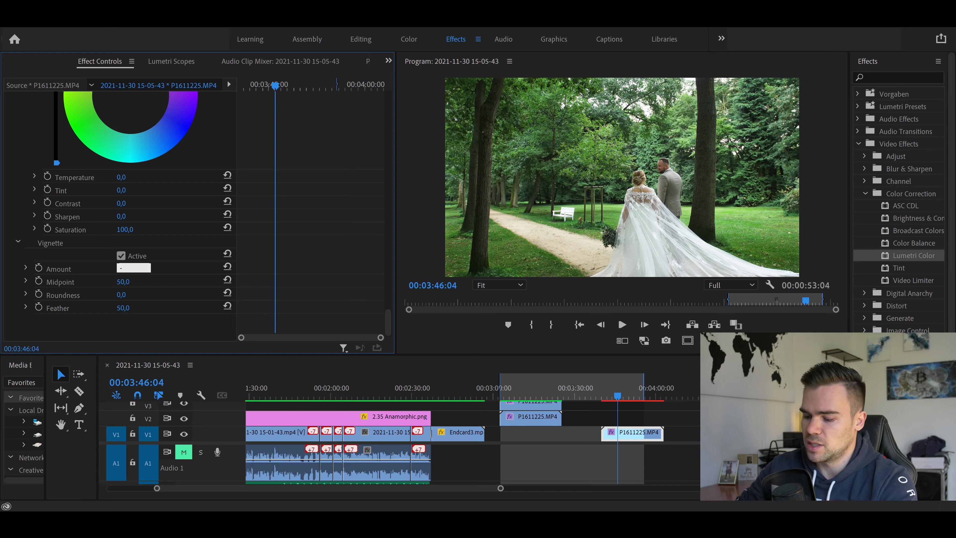
{"action": "type", "text": "0,3"}
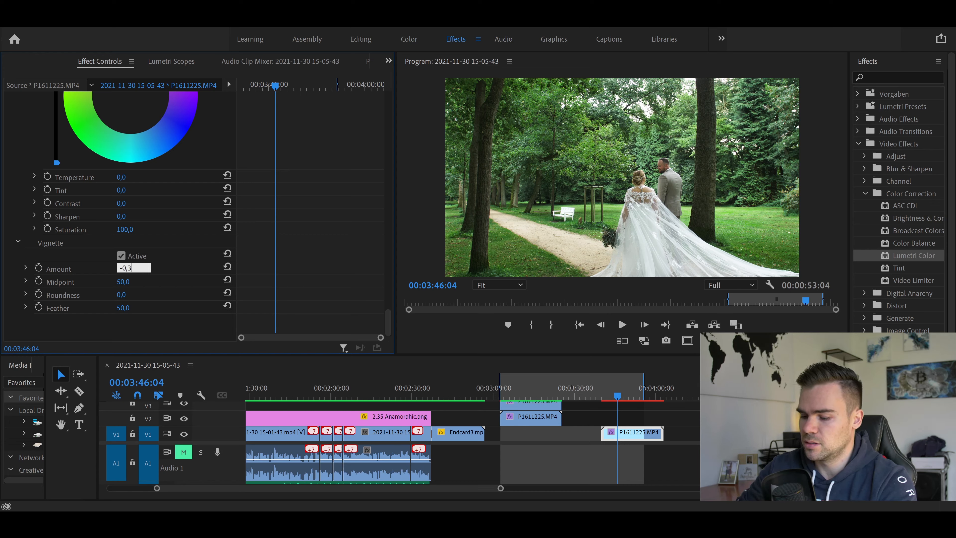
{"action": "key", "text": "Return"}
Toggle the Vignette section off and on to compare the frame edges, leaving it active
{"action": "left_click", "coordinate": [121, 257]}
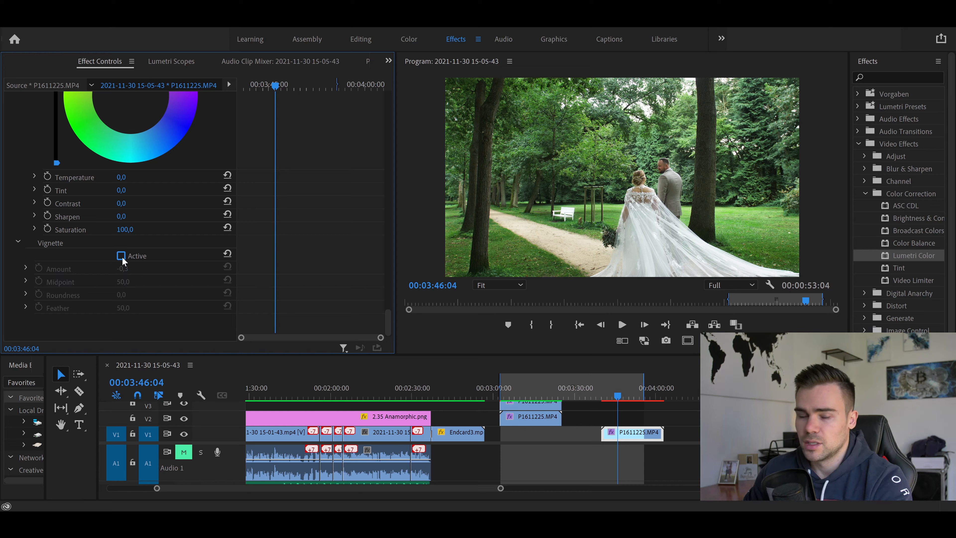
{"action": "left_click", "coordinate": [122, 257]}
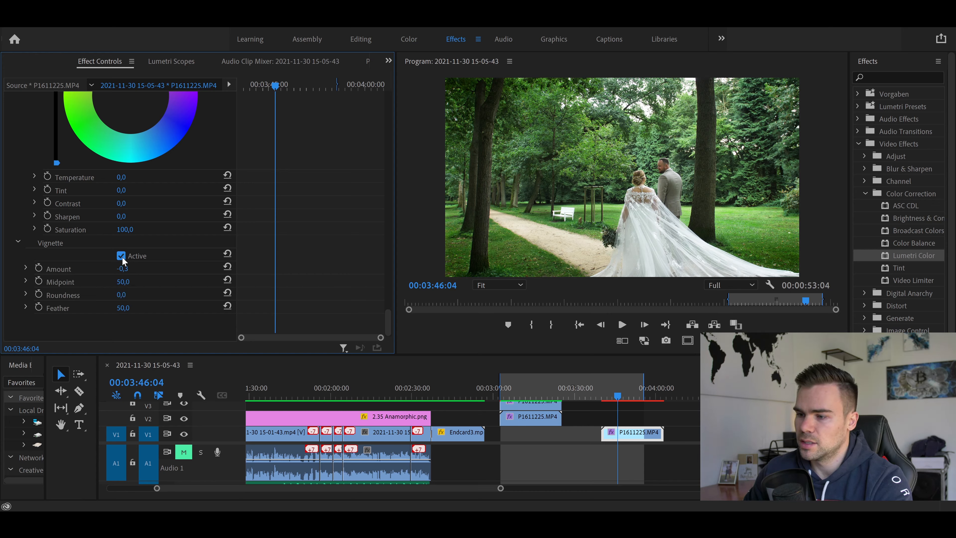
{"action": "left_click", "coordinate": [121, 257]}
{"action": "left_click", "coordinate": [121, 257]}
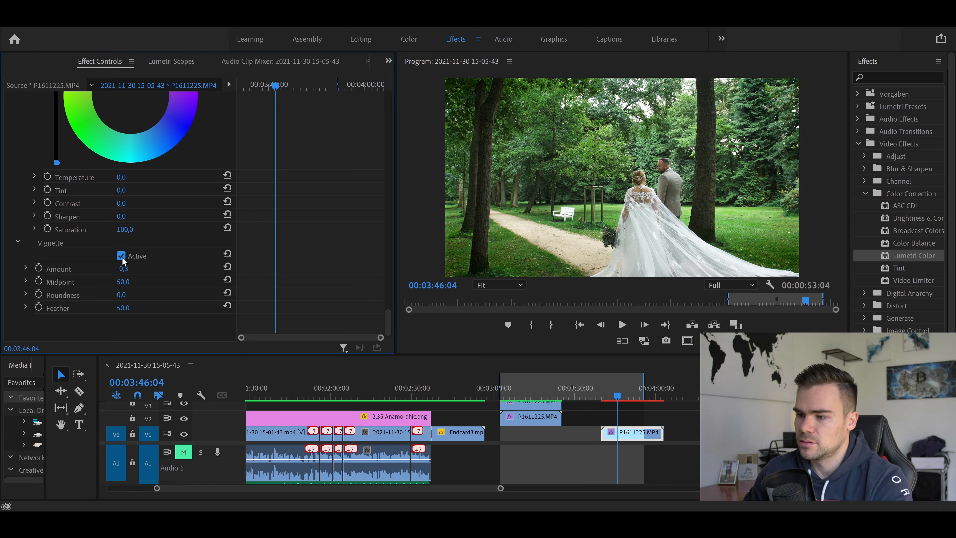
{"action": "left_click", "coordinate": [122, 257]}
{"action": "left_click", "coordinate": [121, 257]}
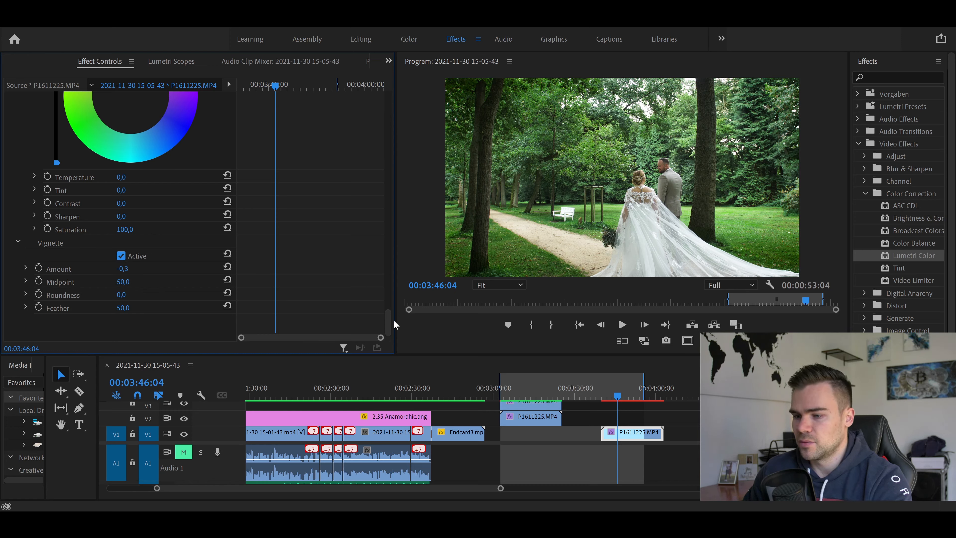
Toggle the whole Lumetri Color effect to compare the ungraded and graded clip, leaving the effect enabled
{"action": "left_click_drag", "start_coordinate": [391, 320], "coordinate": [388, 102]}
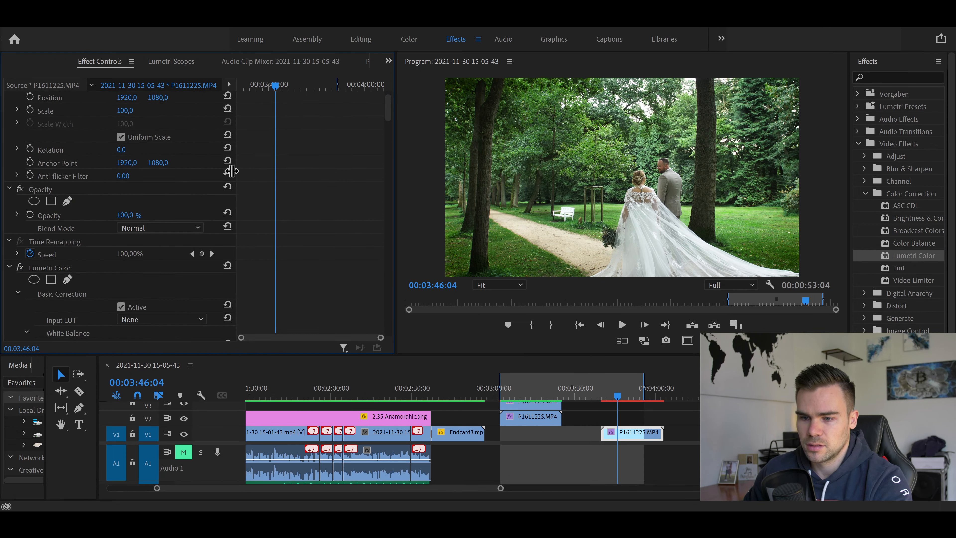
{"action": "left_click", "coordinate": [21, 267]}
{"action": "left_click", "coordinate": [22, 266]}
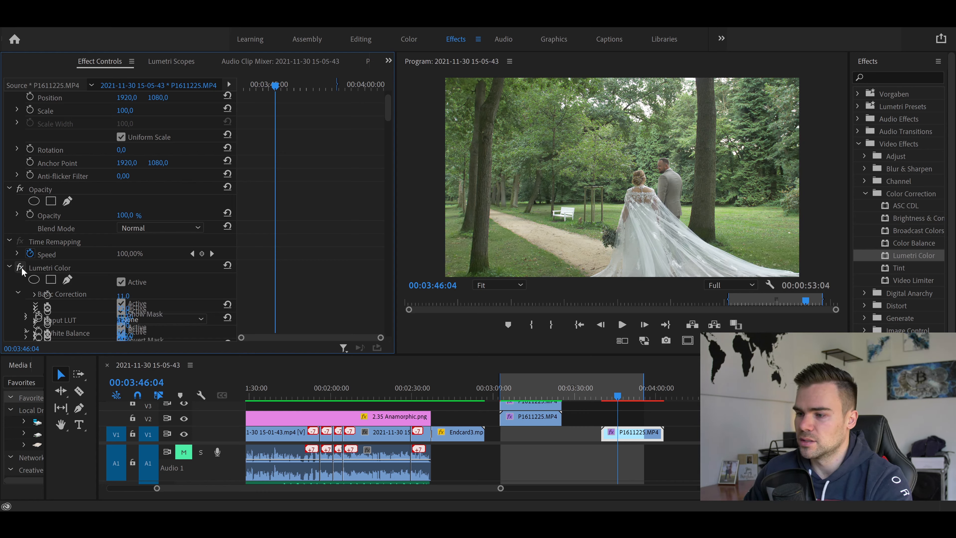
{"action": "left_click", "coordinate": [21, 267]}
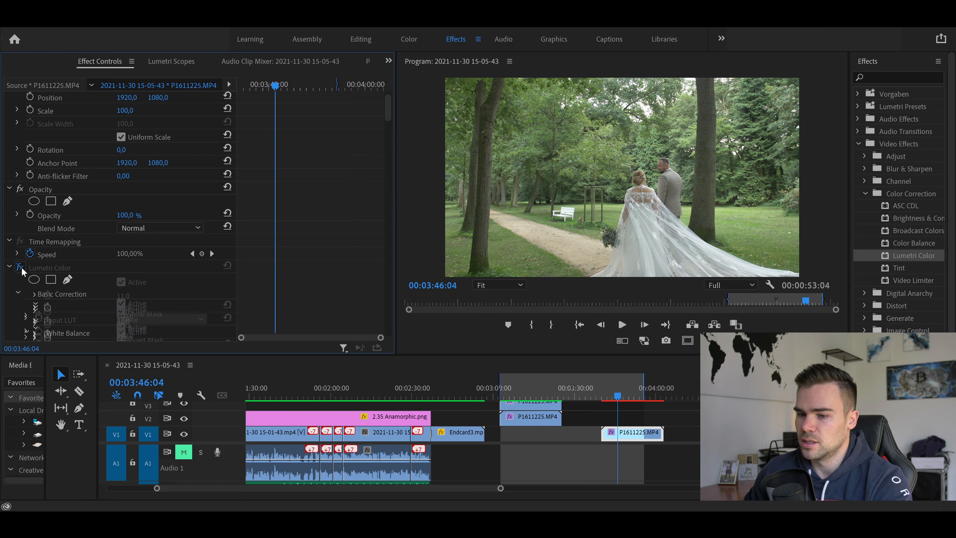
{"action": "left_click", "coordinate": [21, 267]}
{"action": "left_click", "coordinate": [22, 267]}
{"action": "left_click", "coordinate": [21, 267]}
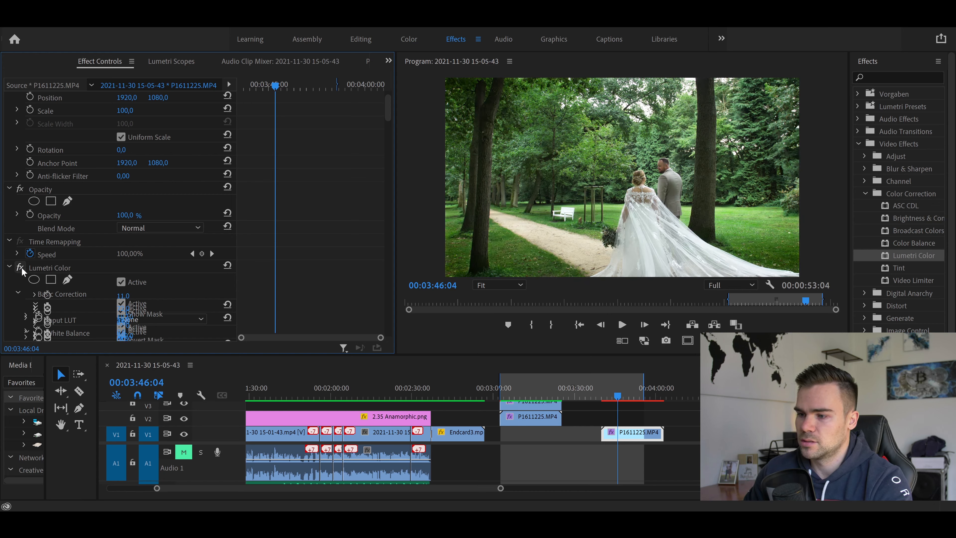
{"action": "left_click", "coordinate": [21, 267]}
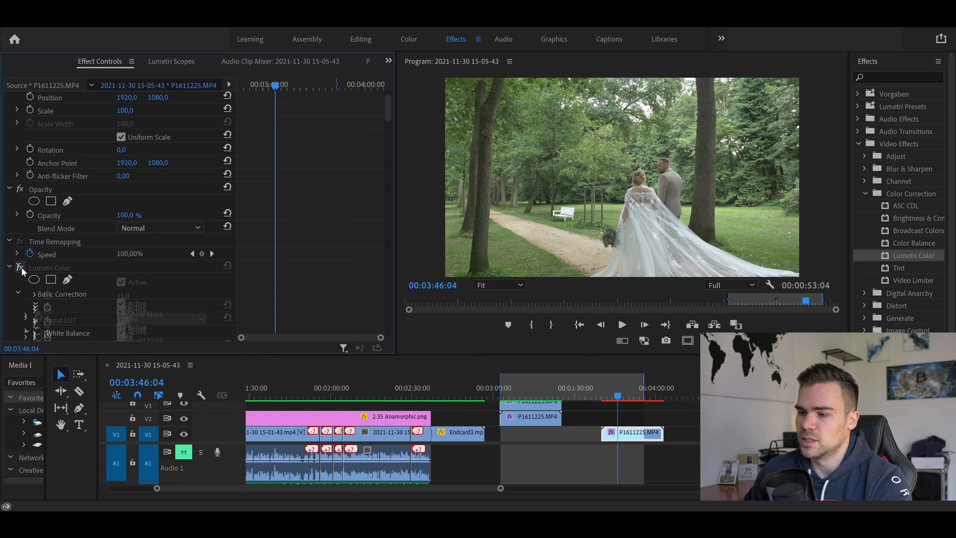
{"action": "left_click", "coordinate": [21, 267]}
{"action": "left_click", "coordinate": [21, 267]}
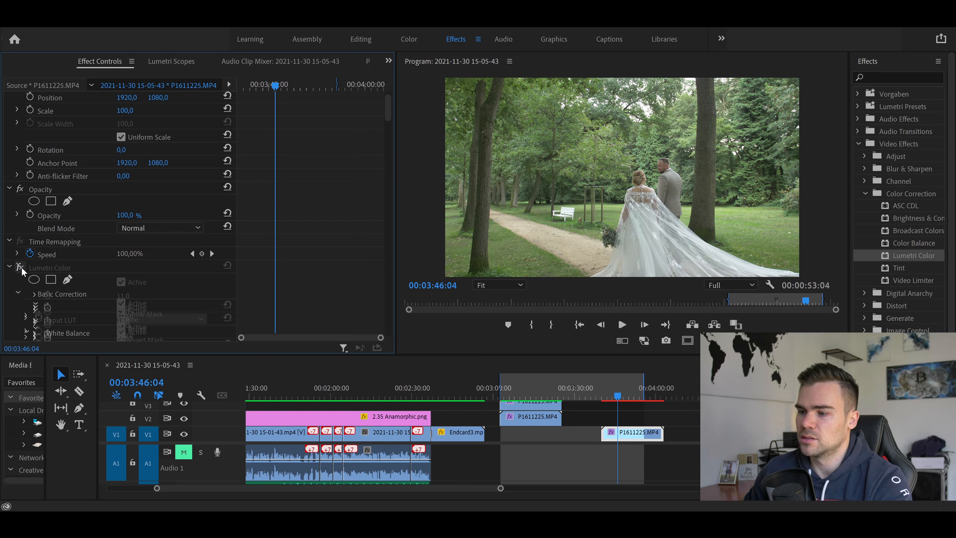
{"action": "left_click", "coordinate": [21, 267]}
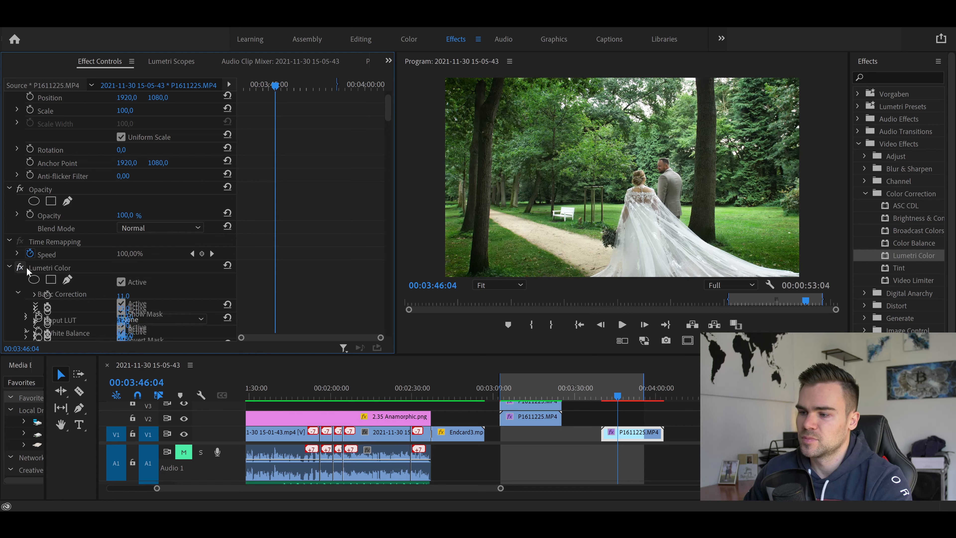